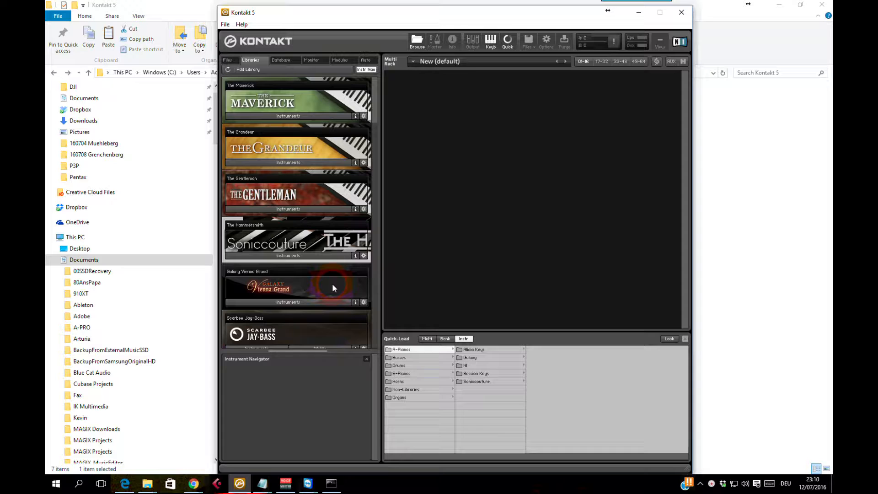
# Show the instruments contained in The Gentleman library
pyautogui.moveTo(372, 110)
pyautogui.mouseDown()
pyautogui.moveTo(377, 143)
pyautogui.moveTo(373, 123)
pyautogui.mouseUp()
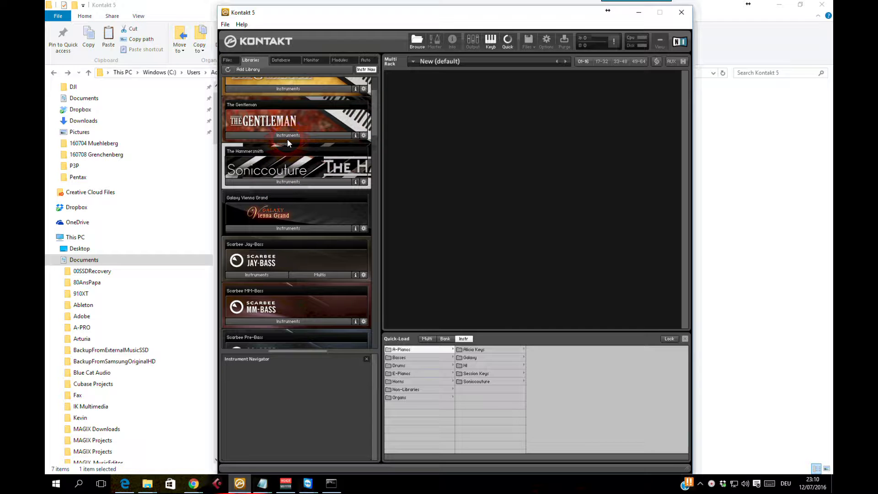
pyautogui.click(282, 182)
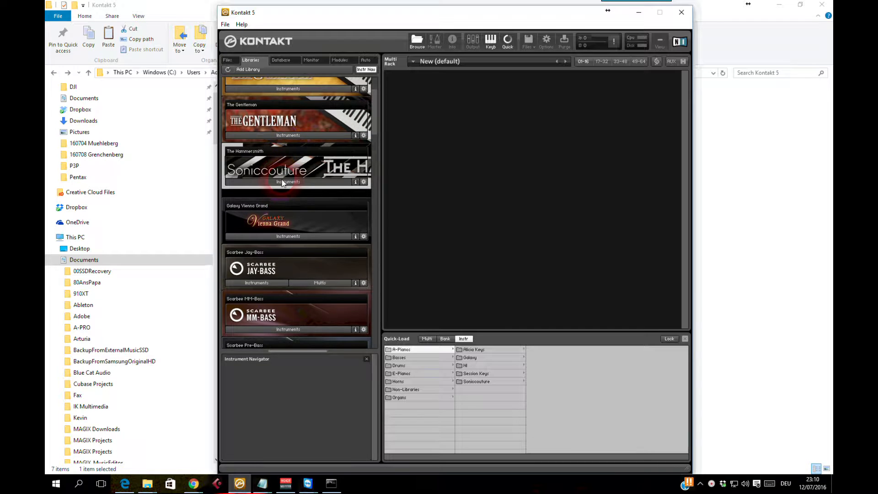
pyautogui.click(280, 135)
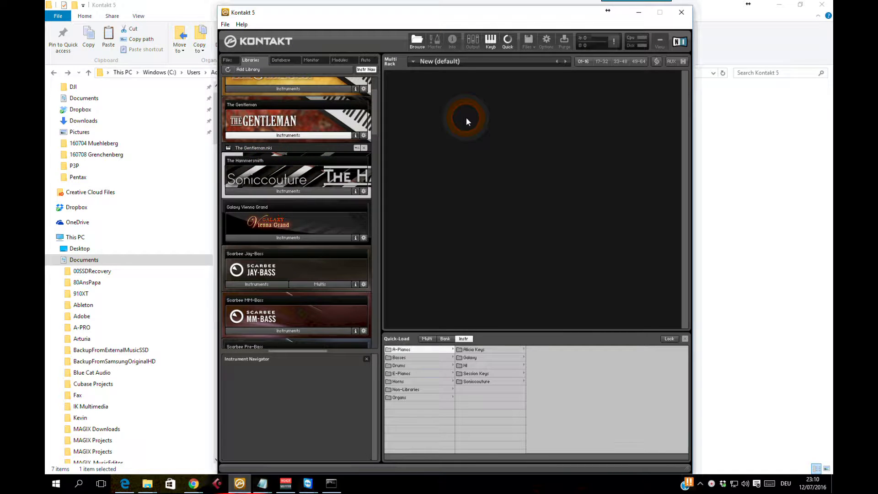
pyautogui.scroll(4, 375, 120)
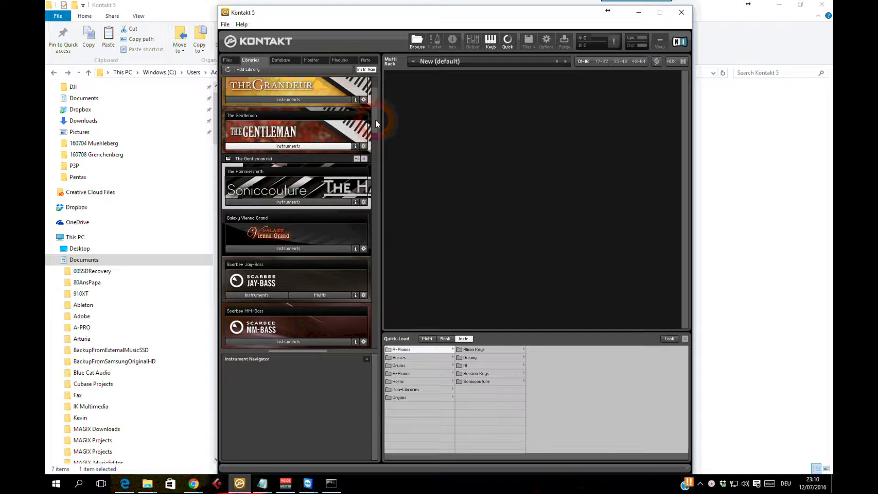
pyautogui.moveTo(374, 116); pyautogui.dragTo(374, 98)
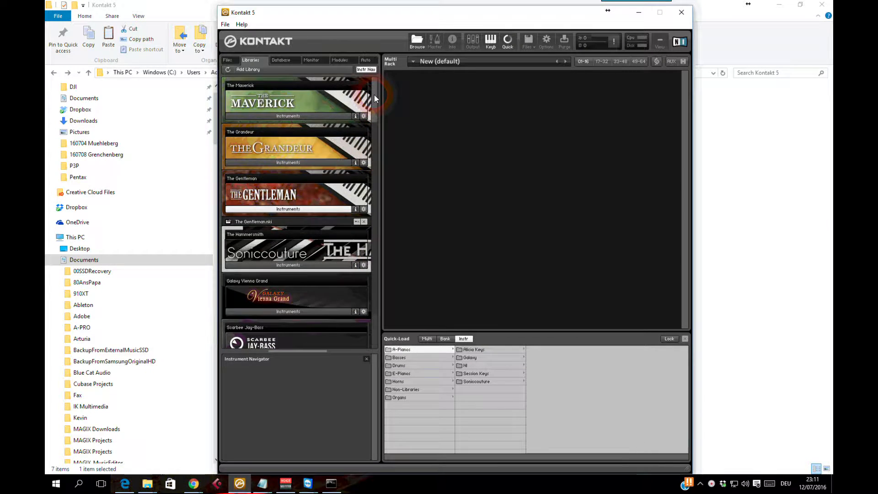
# Display the instrument database and dismiss the TeamViewer sponsored-session message
pyautogui.click(281, 60)
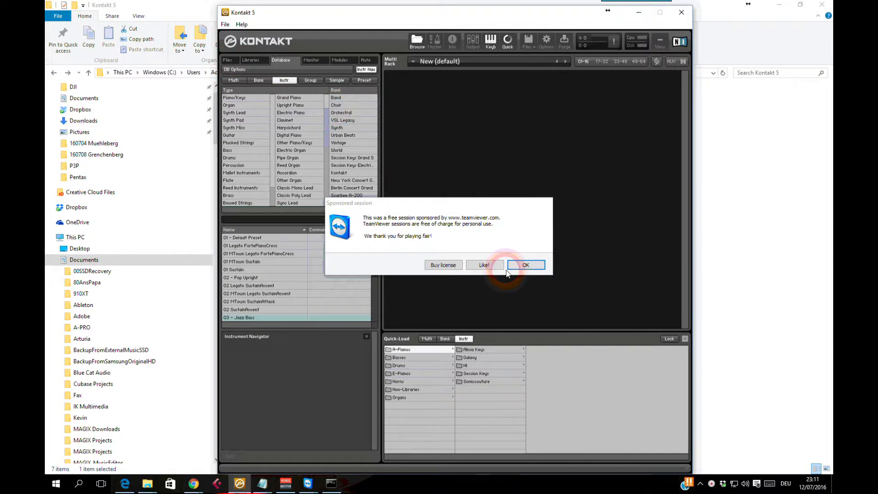
pyautogui.click(526, 265)
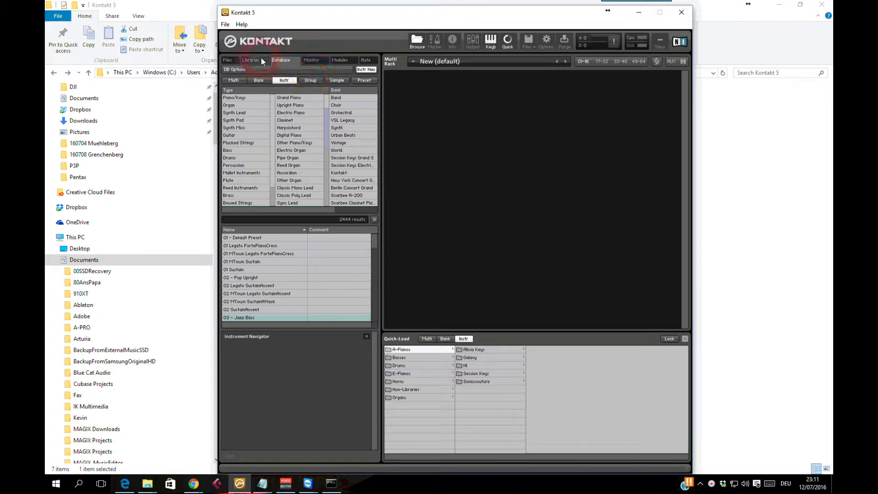
# Examine the folder tree in the file browser, from the Mark II samples up to the drives under the workspace root
pyautogui.click(226, 60)
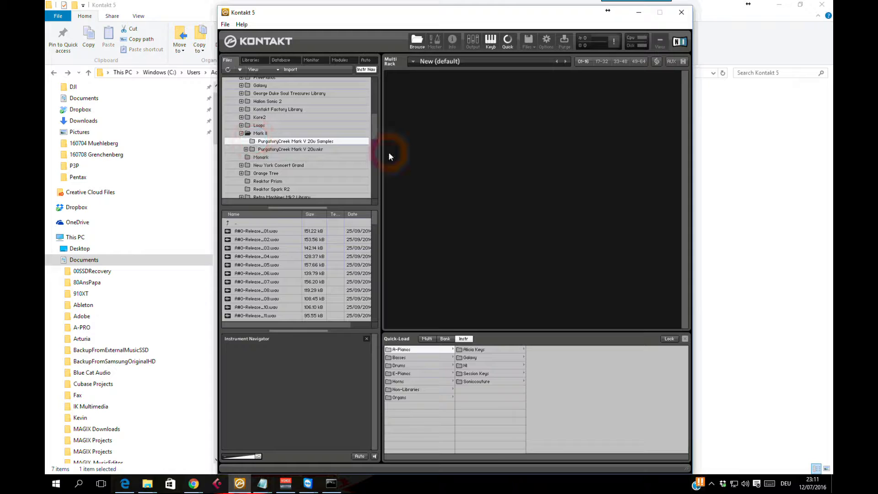
pyautogui.scroll(3, 374, 128)
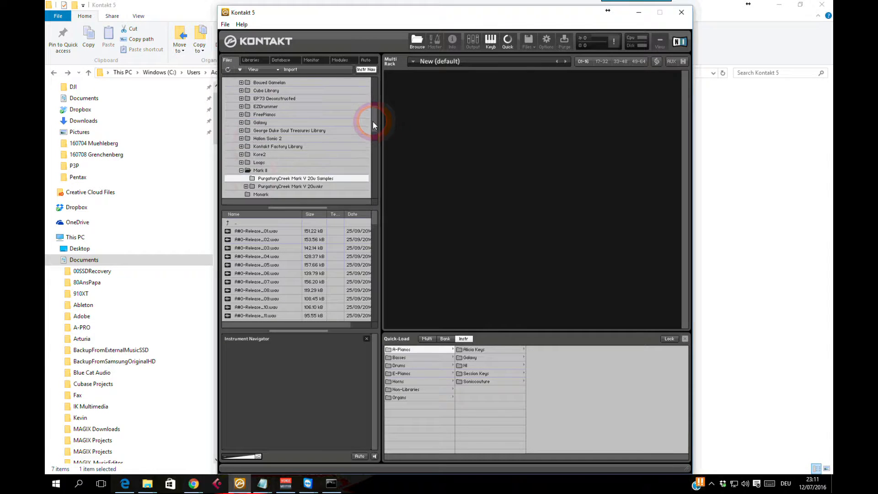
pyautogui.scroll(-1, 365, 133)
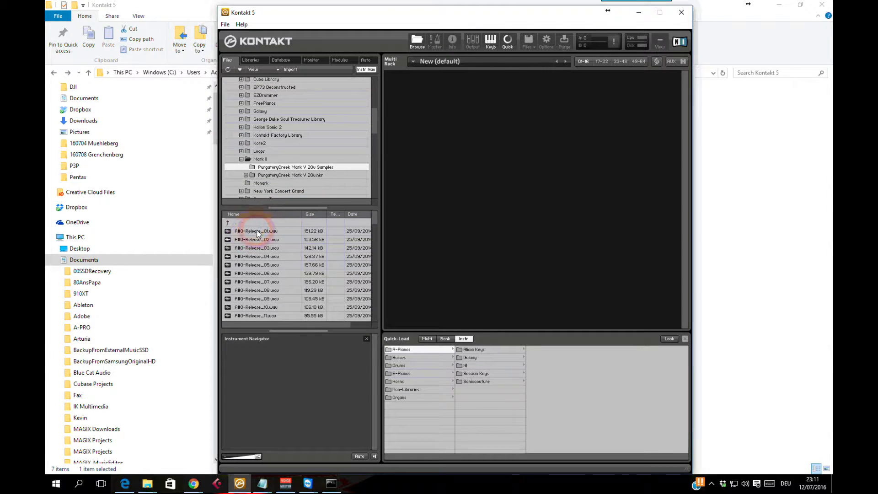
pyautogui.scroll(4, 378, 125)
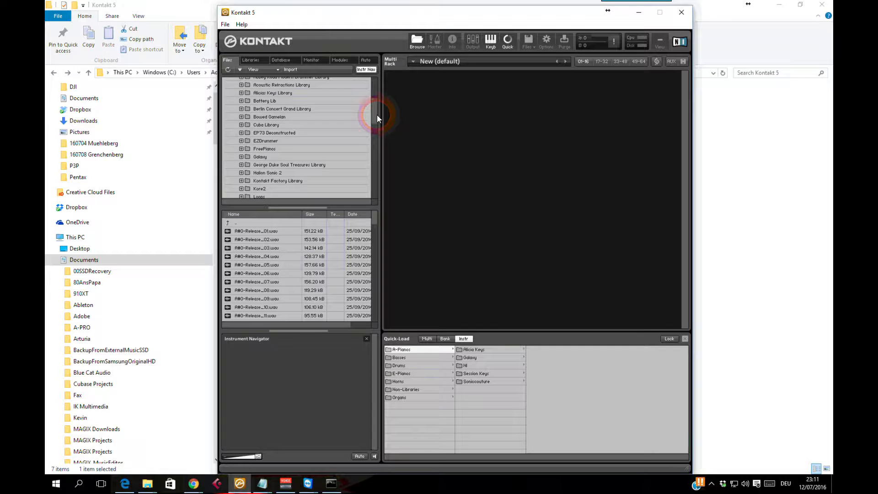
pyautogui.scroll(-2, 377, 110)
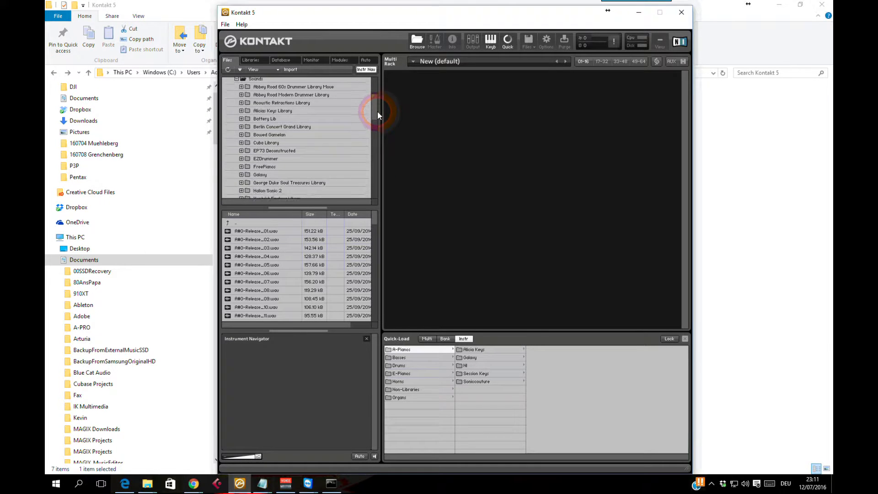
pyautogui.scroll(3, 377, 108)
pyautogui.scroll(3, 377, 104)
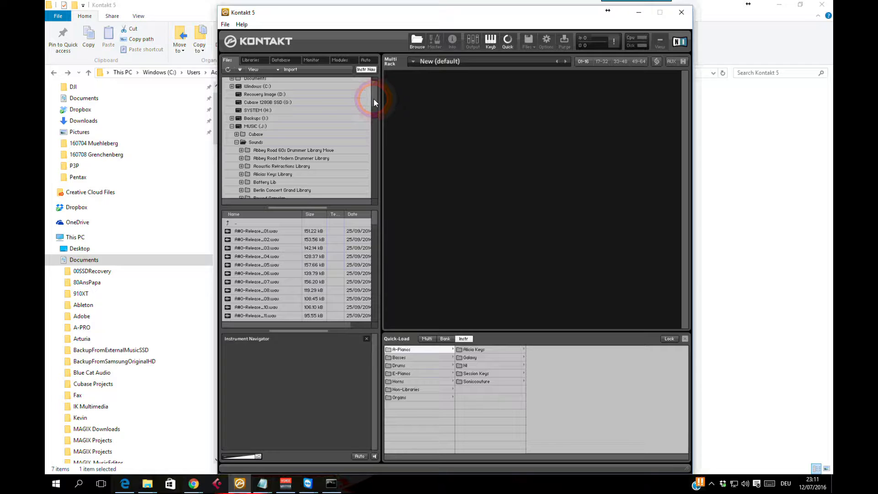
pyautogui.moveTo(374, 99); pyautogui.dragTo(377, 94)
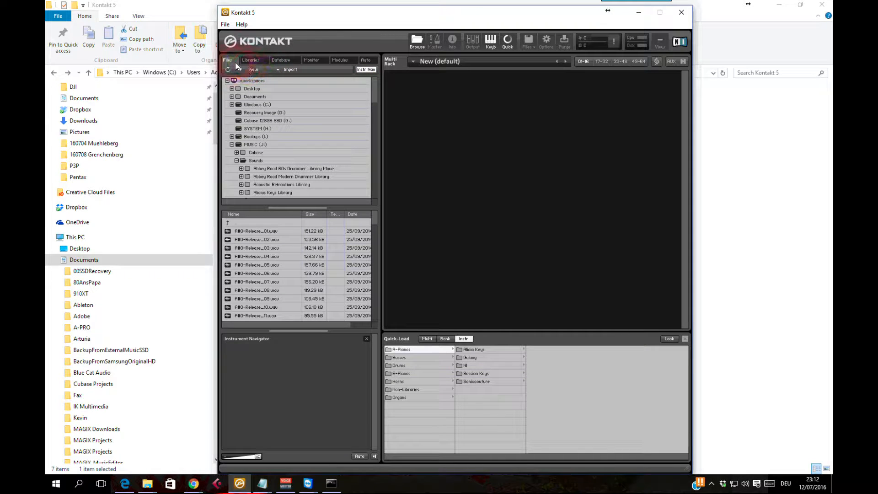
# Show the instrument database again and toggle the Quick-Load catalogue off and back on
pyautogui.click(281, 61)
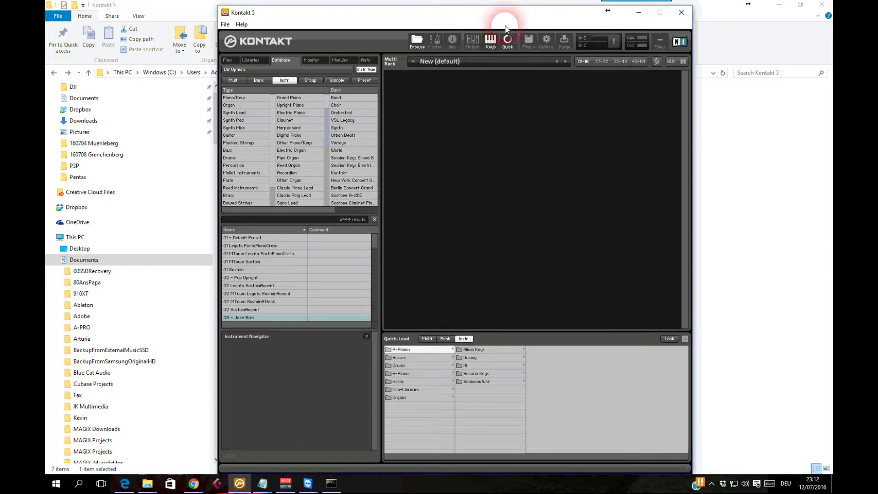
pyautogui.doubleClick(510, 42)
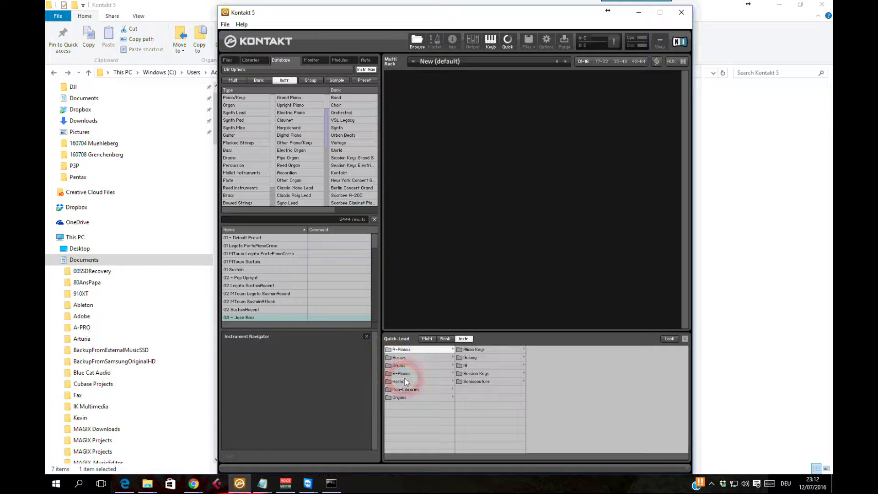
# Return to the library list and open the Alicia Keys folder under A-Pianos in the Quick-Load catalogue
pyautogui.click(249, 60)
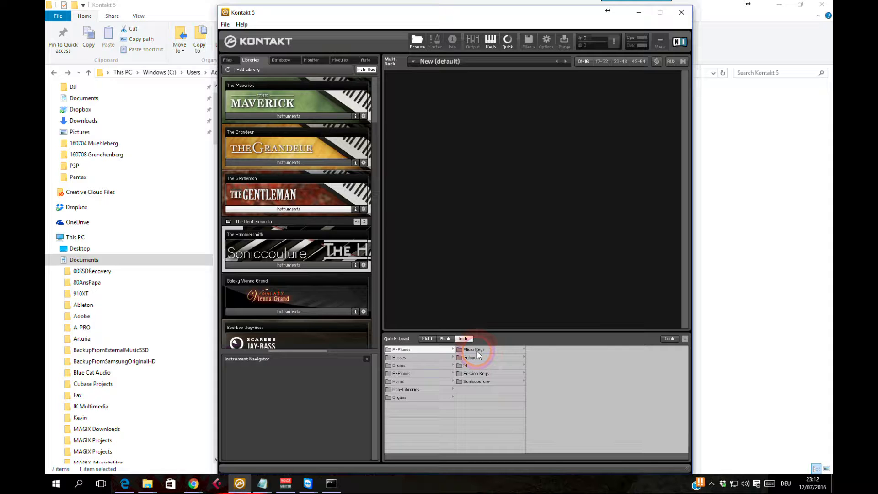
pyautogui.rightClick(424, 411)
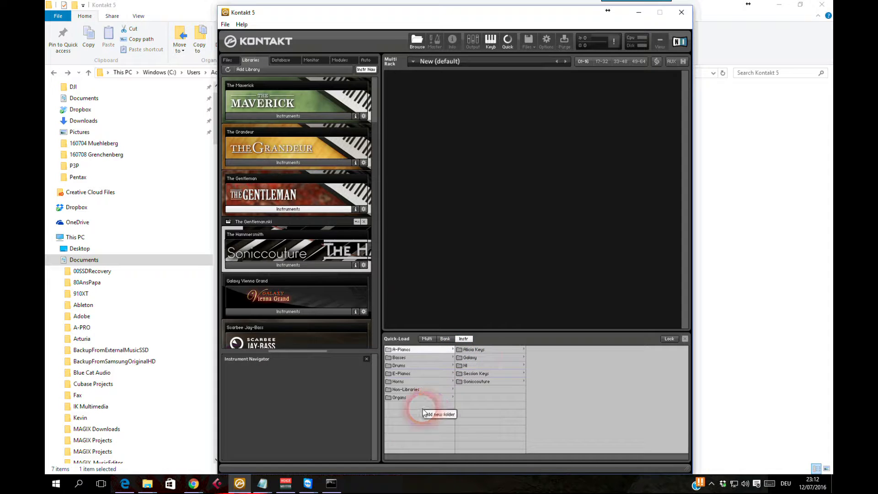
pyautogui.click(407, 426)
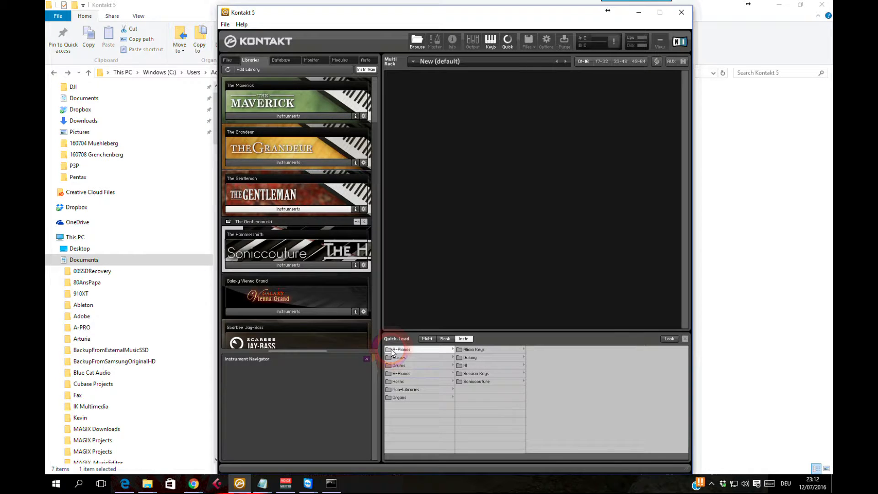
pyautogui.click(471, 349)
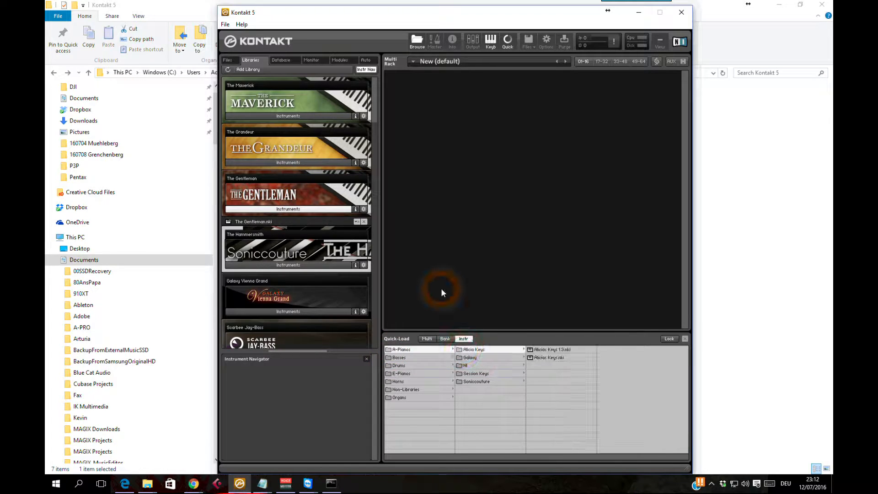
# Open the NI folder under A-Pianos in Quick-Load and select The Maverick.nki
pyautogui.moveTo(373, 117); pyautogui.dragTo(375, 98)
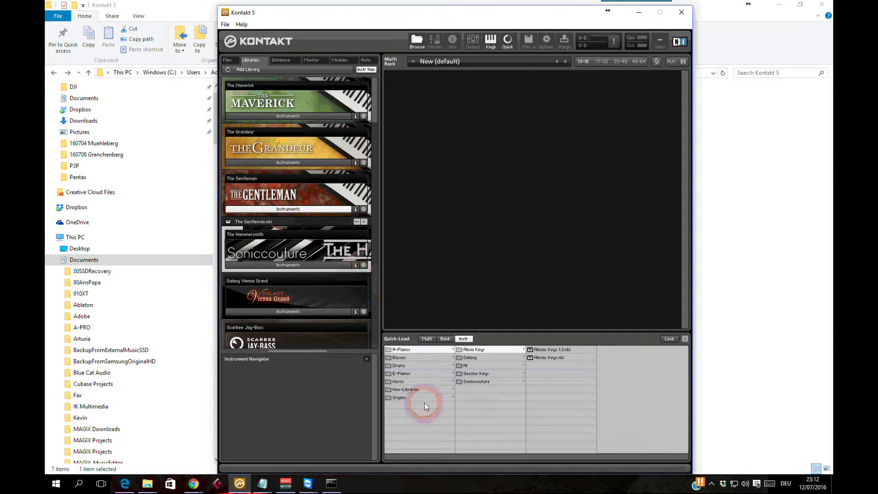
pyautogui.click(471, 366)
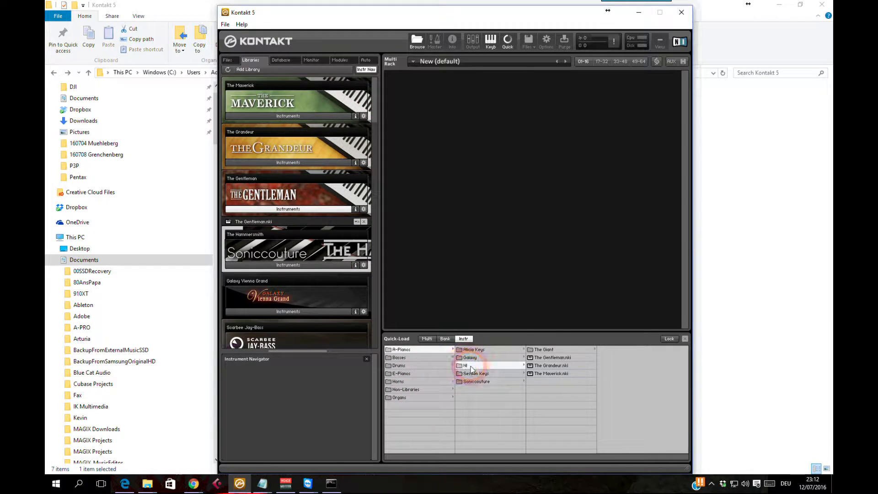
pyautogui.click(548, 374)
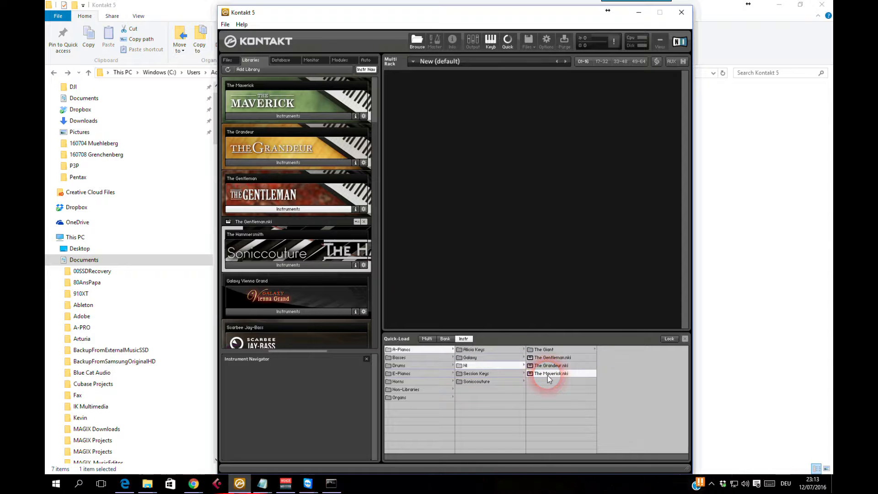
pyautogui.moveTo(547, 375); pyautogui.dragTo(468, 316)
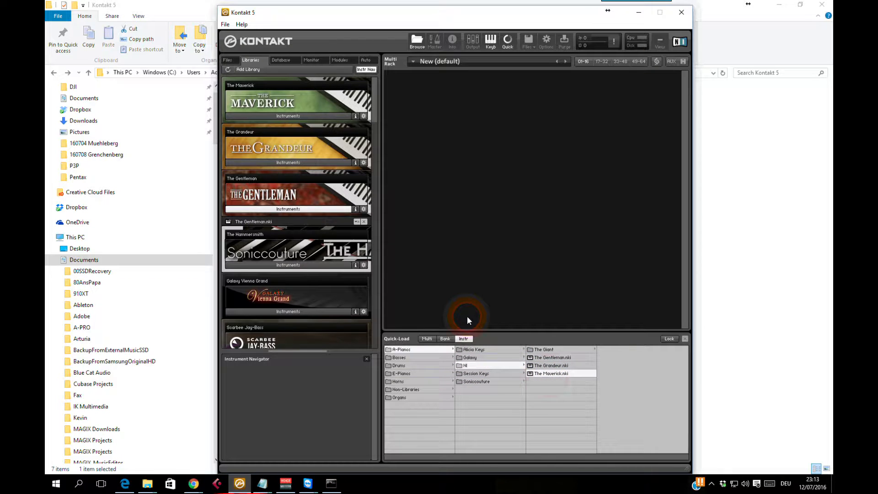
# Show the instruments contained in The Grandeur library
pyautogui.click(282, 163)
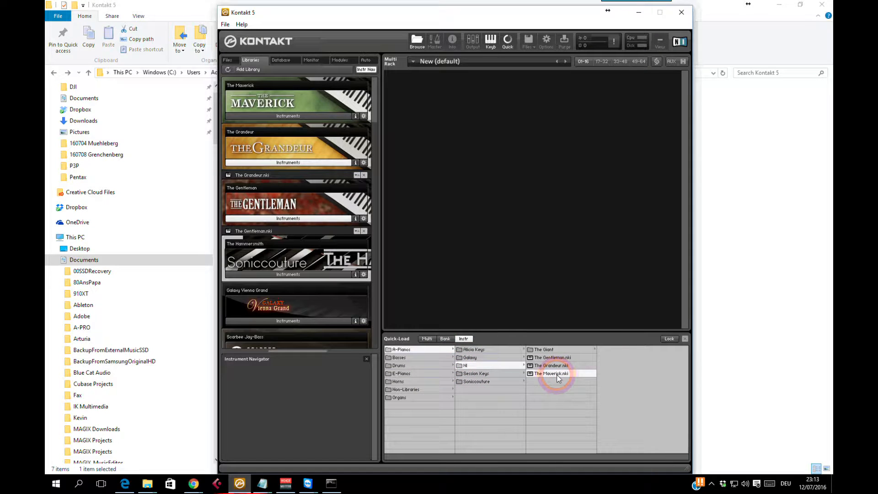
pyautogui.scroll(-1, 294, 173)
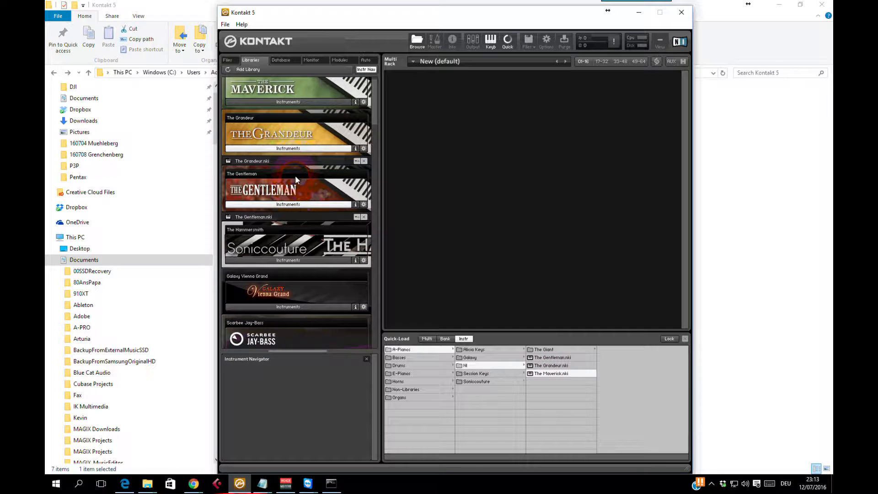
pyautogui.scroll(1, 297, 200)
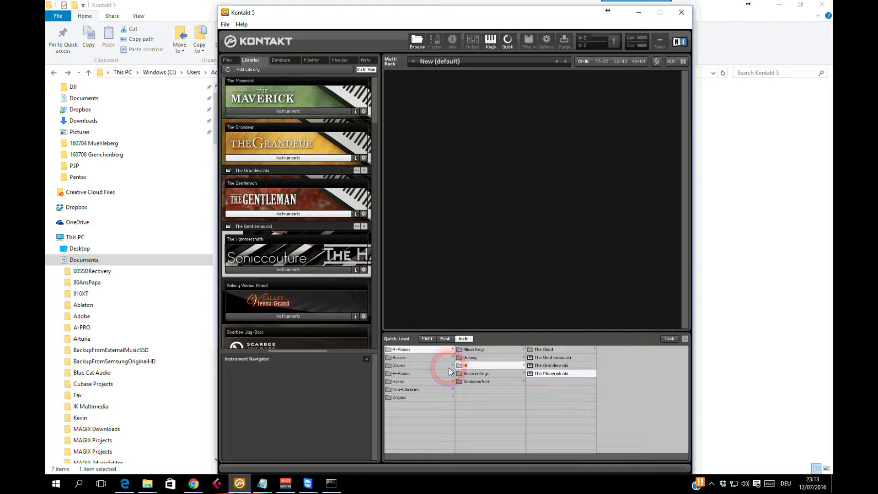
# Open the Basses folder in Quick-Load and look through the rest of the library list and the file browser
pyautogui.click(390, 358)
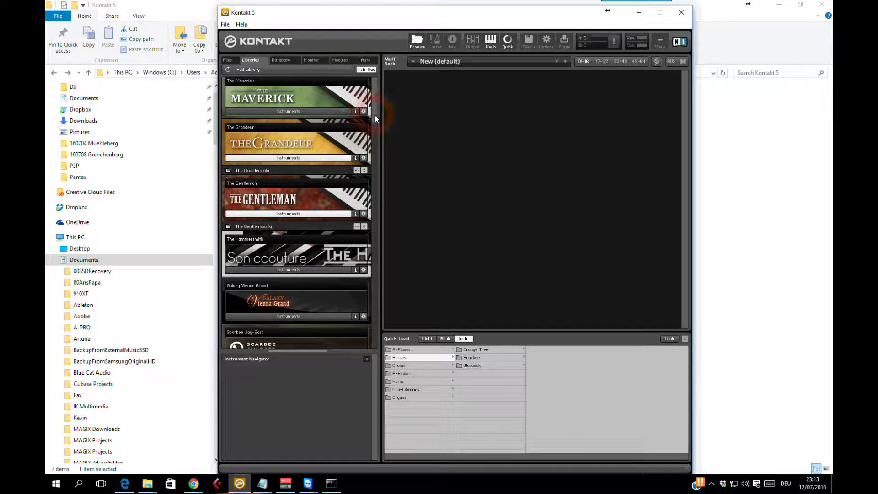
pyautogui.moveTo(374, 114); pyautogui.dragTo(375, 210)
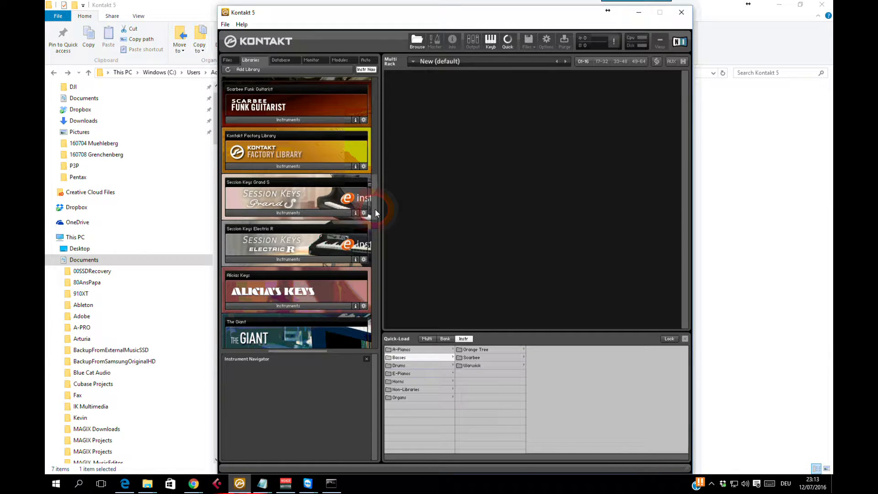
pyautogui.click(228, 61)
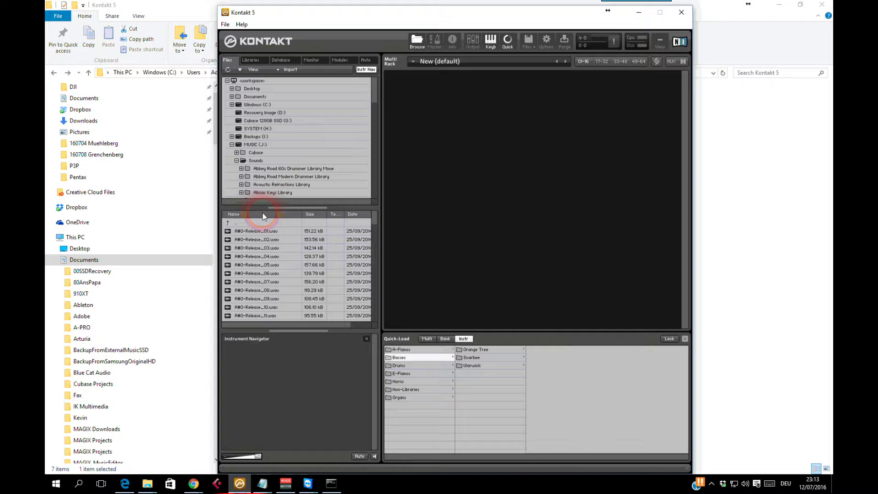
# Search the instrument database for "orange tree" and look through the matching instruments
pyautogui.click(281, 60)
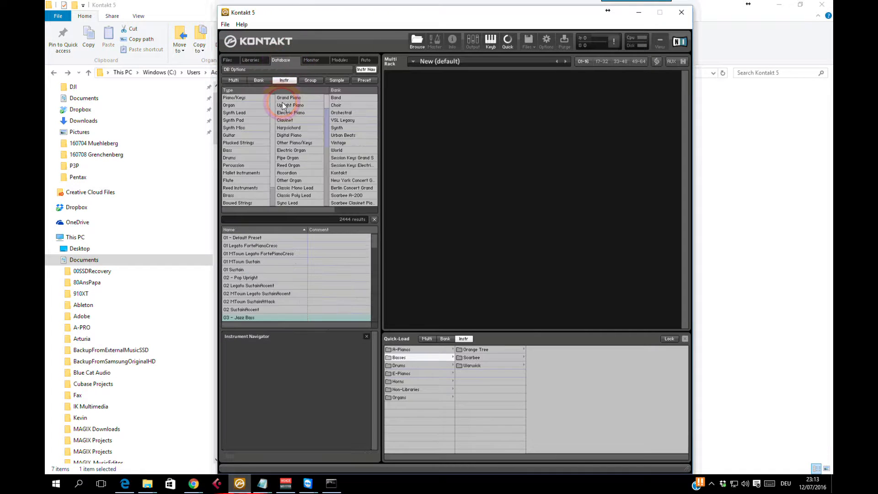
pyautogui.click(276, 220)
pyautogui.write('ora')
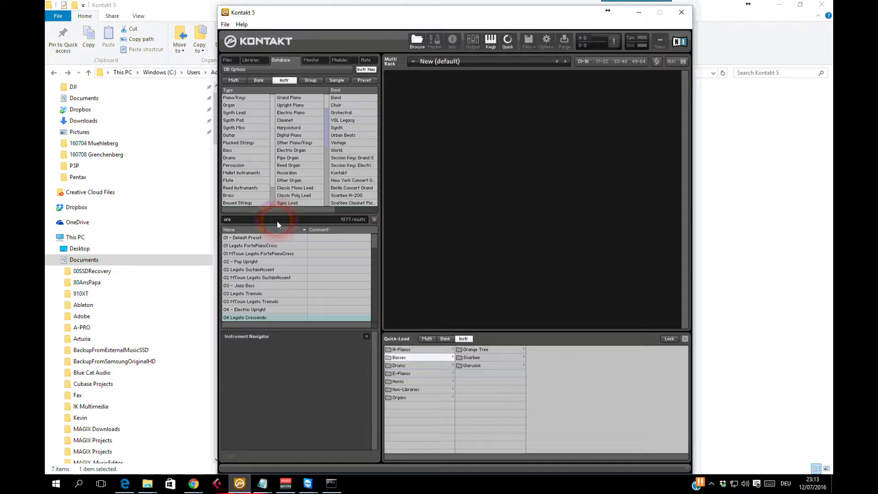
pyautogui.write('nge')
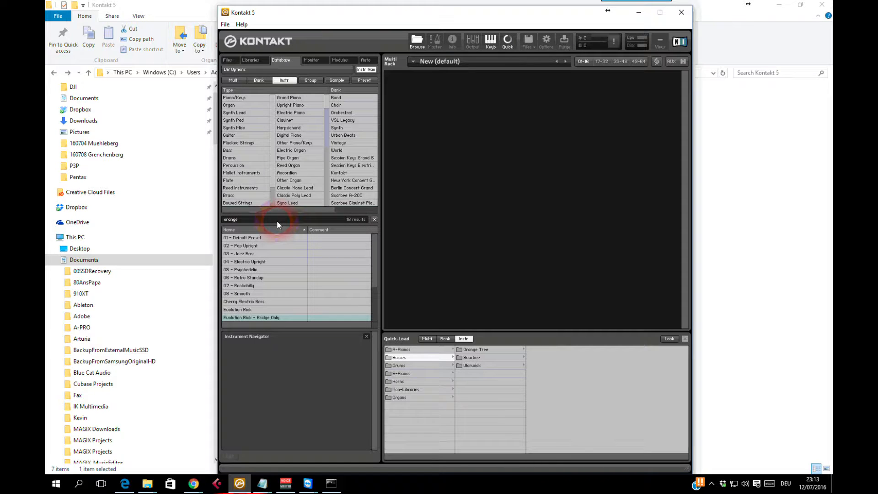
pyautogui.write(' tgr')
pyautogui.press('BackSpace')
pyautogui.press('BackSpace')
pyautogui.write('r')
pyautogui.write('ee')
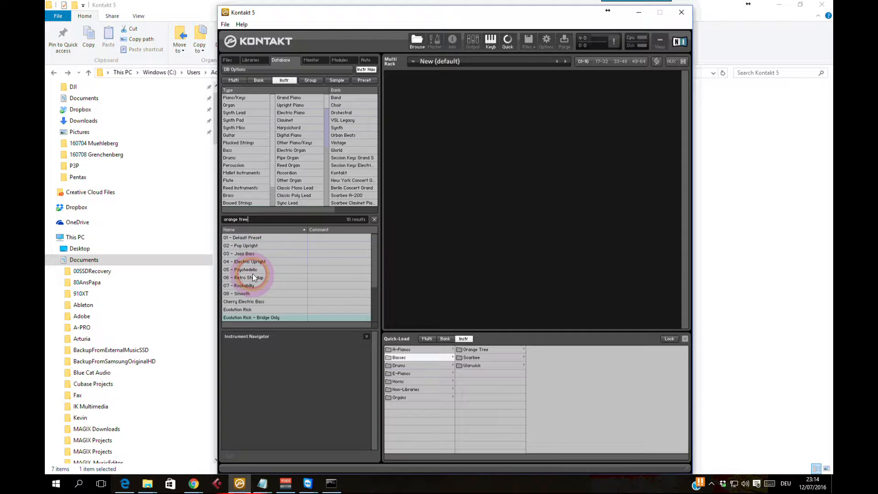
pyautogui.scroll(-3, 252, 273)
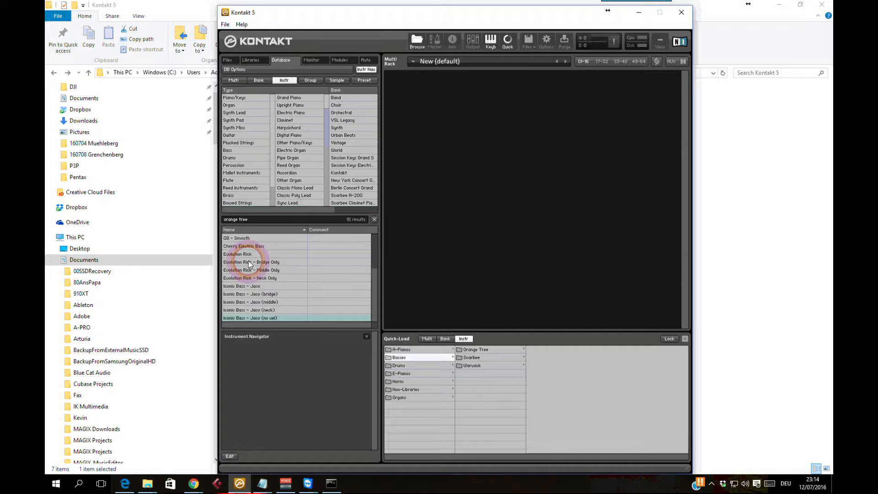
# Look through the "orange tree" search results and select Evolution Rick - Bridge Only
pyautogui.scroll(1, 245, 277)
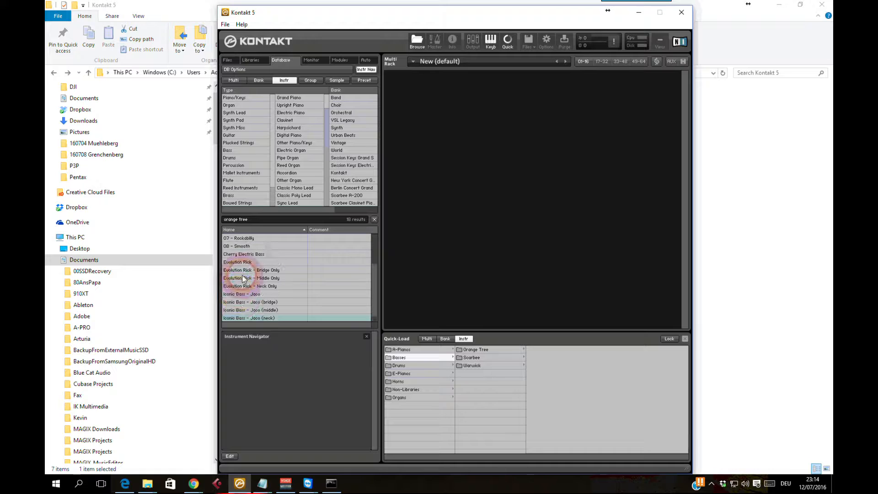
pyautogui.click(246, 270)
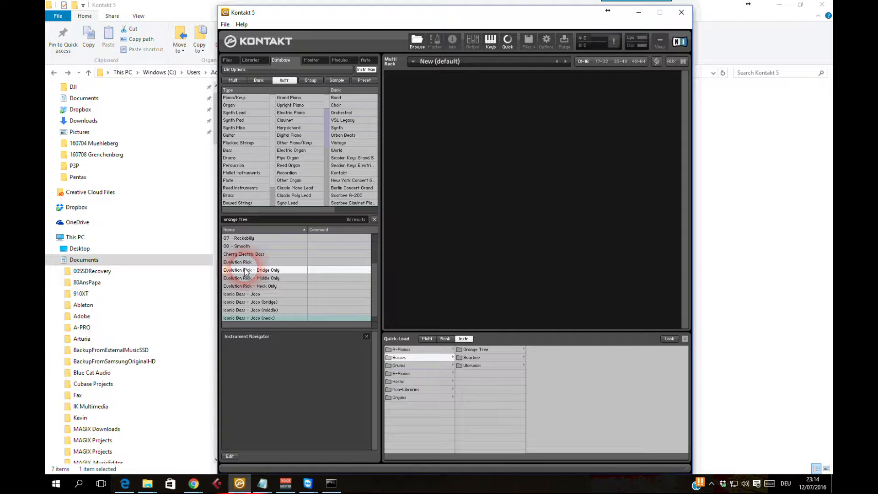
pyautogui.scroll(3, 245, 271)
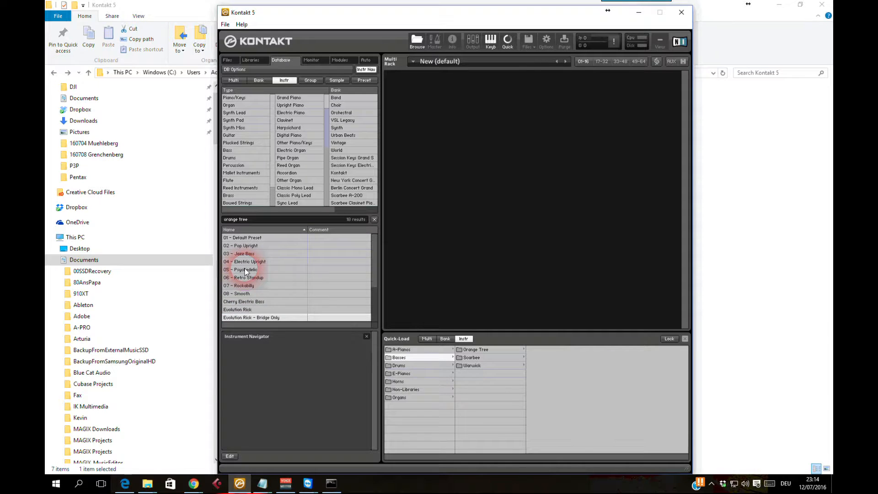
pyautogui.scroll(-3, 246, 271)
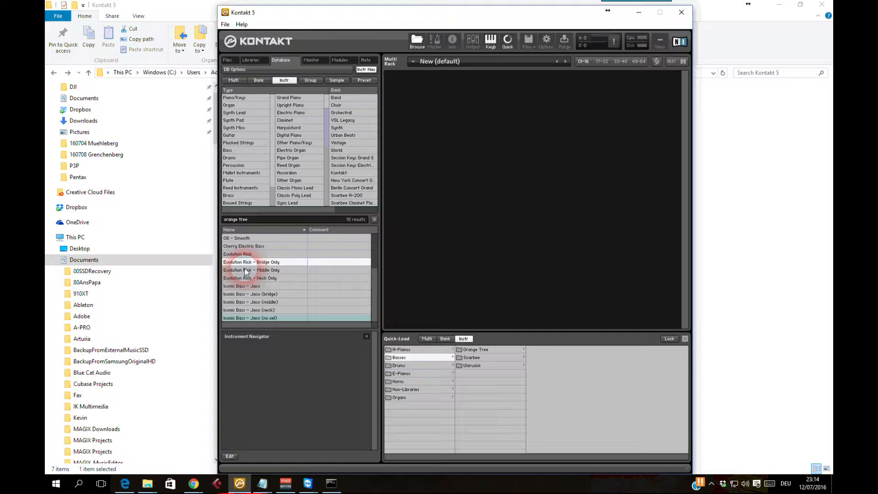
# Show the Evolution Rick instruments under Basses > Orange Tree in Quick-Load
pyautogui.click(399, 289)
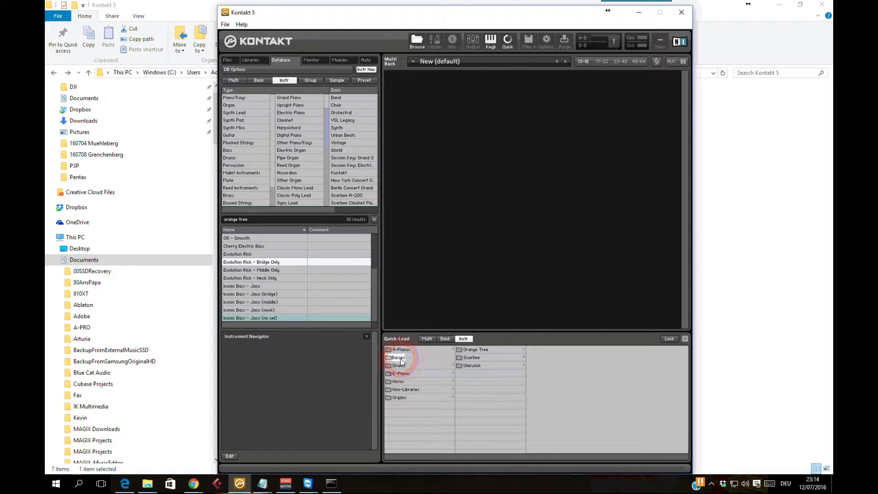
pyautogui.click(472, 350)
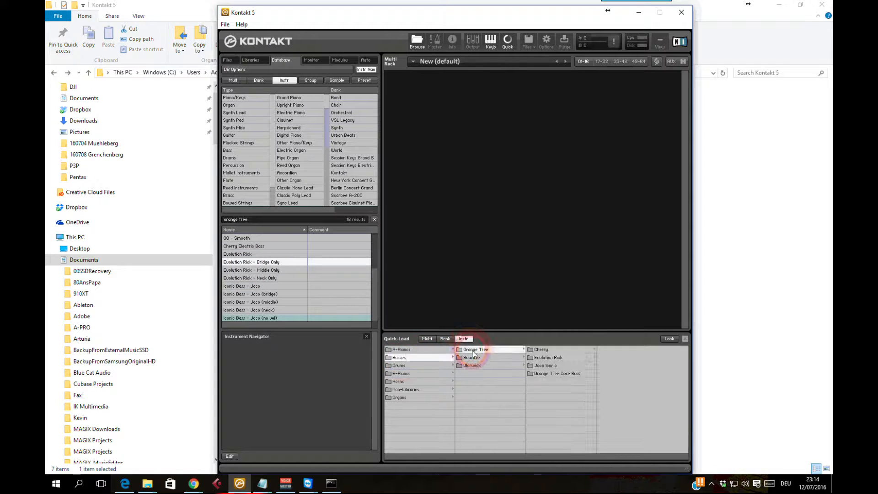
pyautogui.click(551, 358)
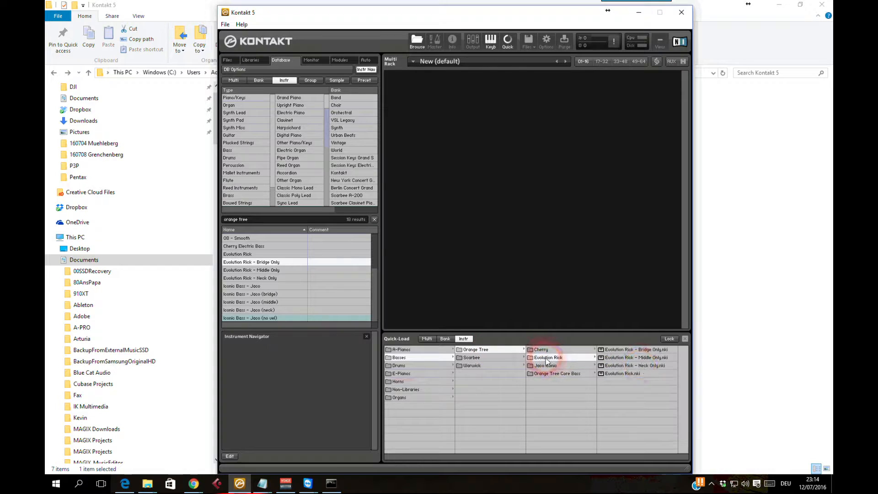
pyautogui.click(623, 358)
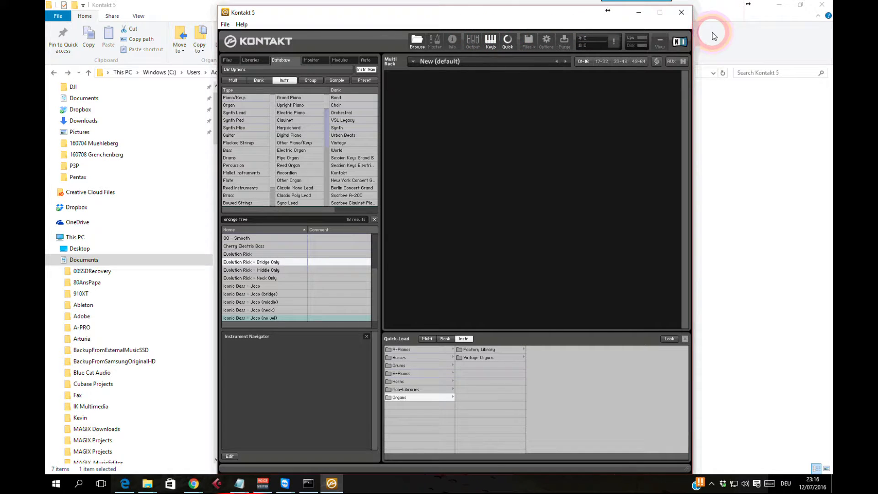
# Switch to File Explorer and open the A-Pianos folder inside QuickLoad > Instr of the Kontakt 5 data folder
pyautogui.click(734, 21)
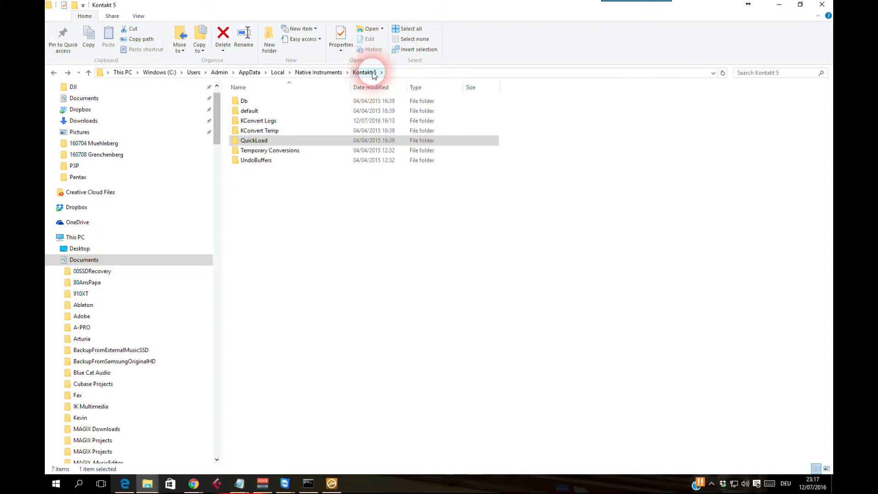
pyautogui.click(257, 139)
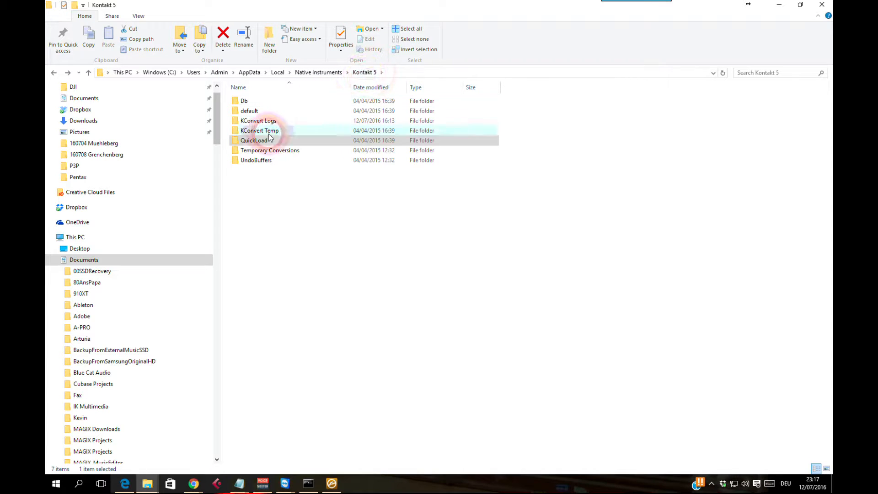
pyautogui.doubleClick(238, 142)
pyautogui.click(240, 112)
pyautogui.doubleClick(239, 113)
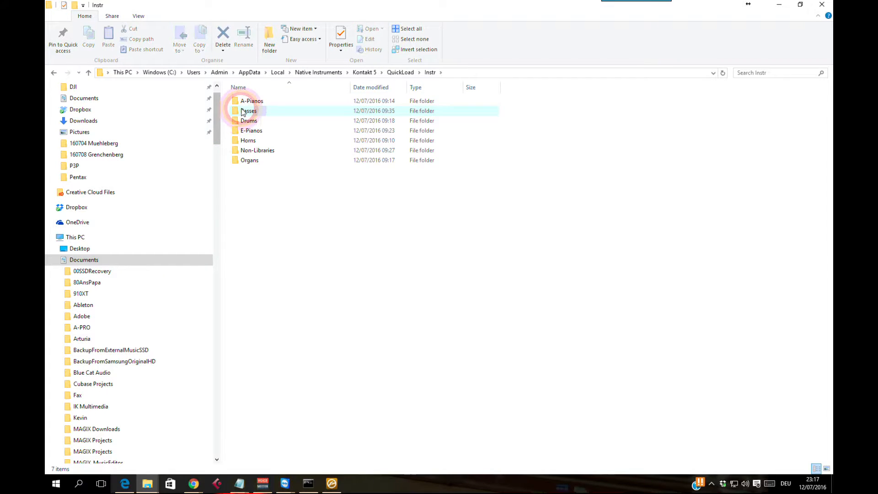
pyautogui.click(243, 103)
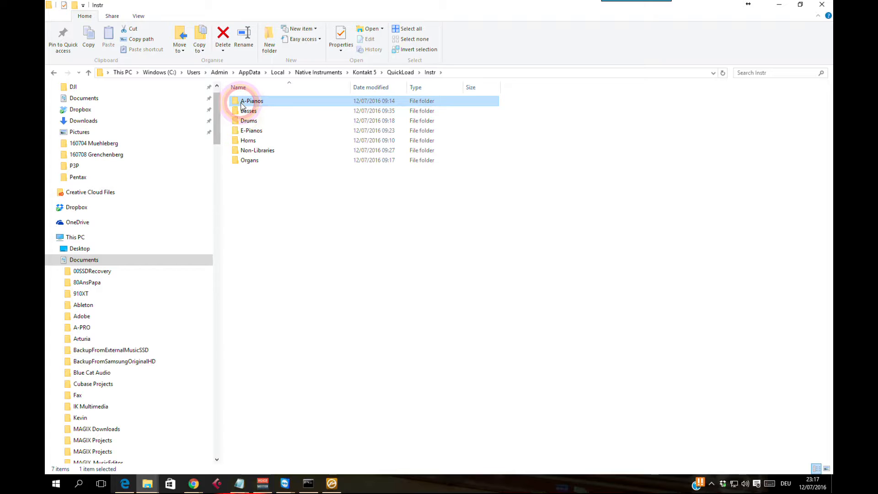
pyautogui.doubleClick(243, 103)
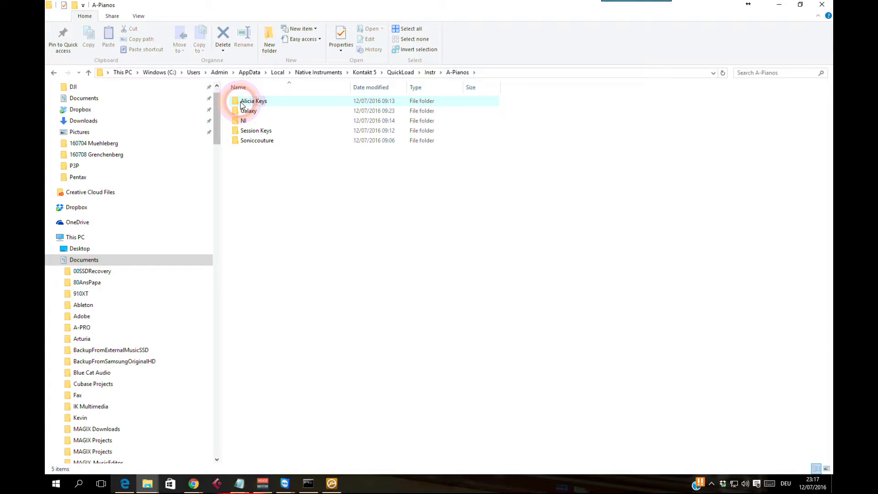
# Switch to Kontakt, move its window off the Explorer file list and open A-Pianos in Quick-Load for comparison
pyautogui.click(332, 483)
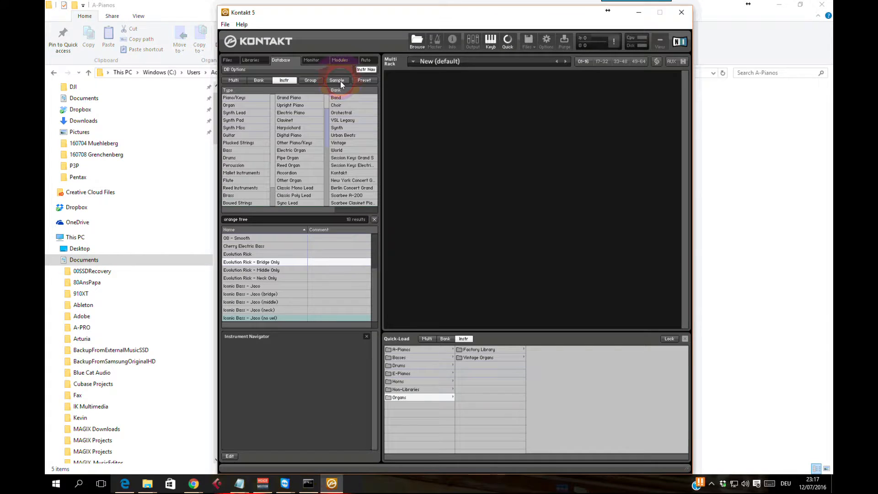
pyautogui.moveTo(385, 14); pyautogui.dragTo(513, 9)
pyautogui.click(505, 269)
pyautogui.click(544, 344)
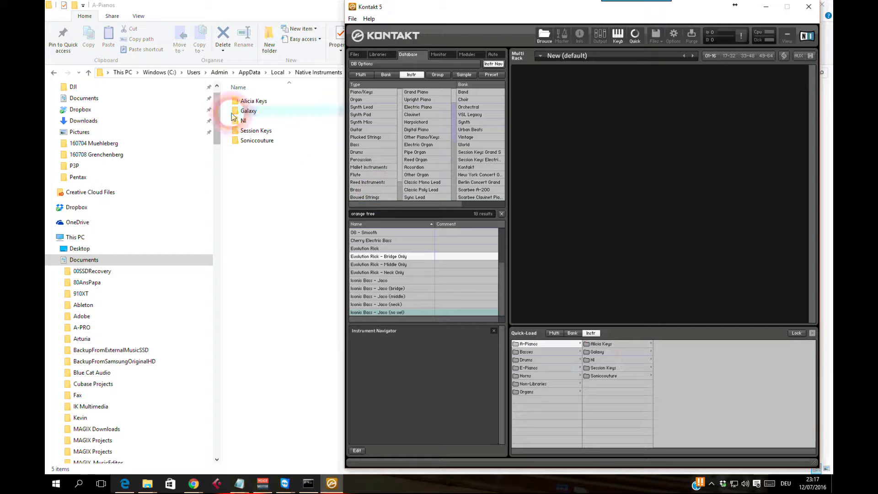
# Open the Alicia Keys folder in File Explorer and the matching folder in Kontakt's Quick-Load
pyautogui.doubleClick(240, 101)
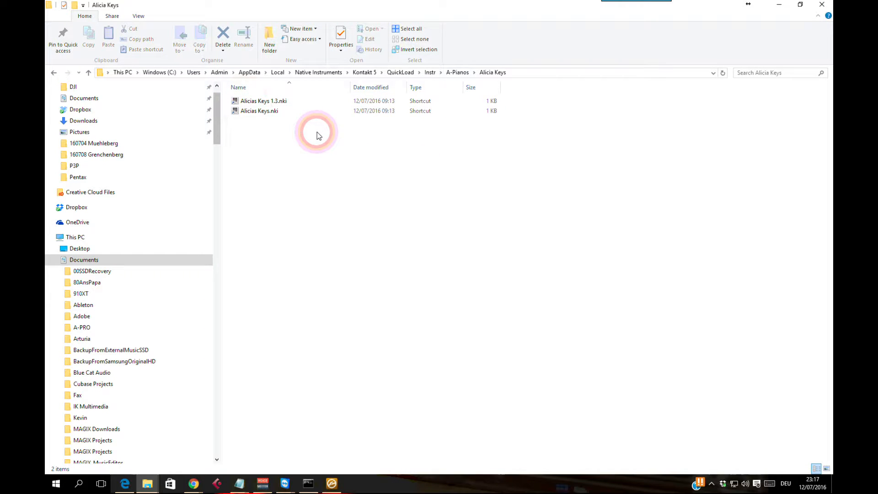
pyautogui.hotkey('alt', 'Tab')
pyautogui.click(601, 343)
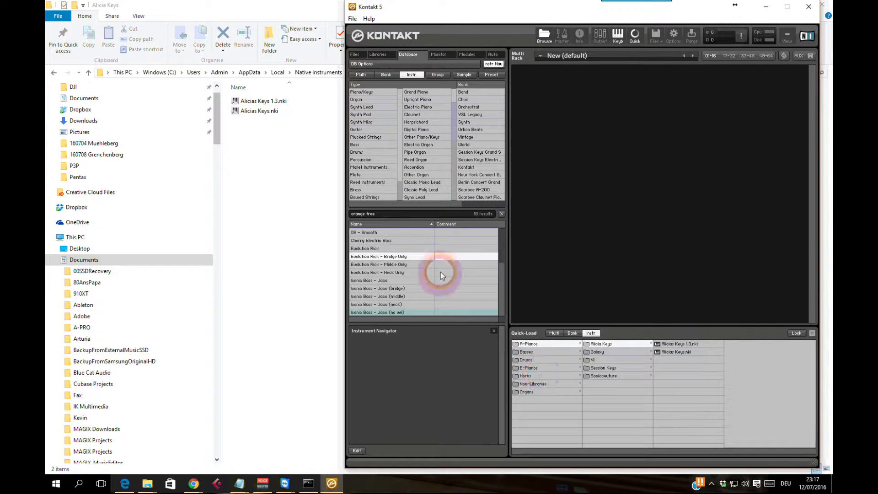
# Return to File Explorer, go back up to the QuickLoad folder and open its Bank subfolder
pyautogui.click(268, 152)
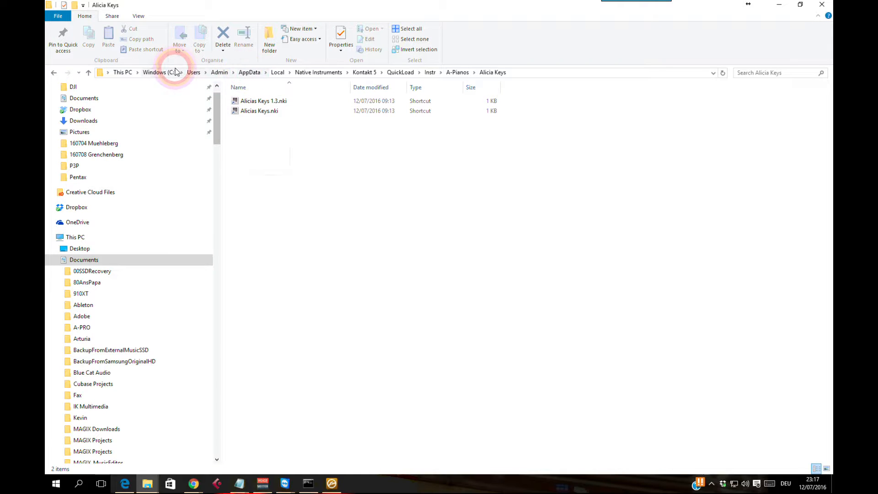
pyautogui.click(340, 114)
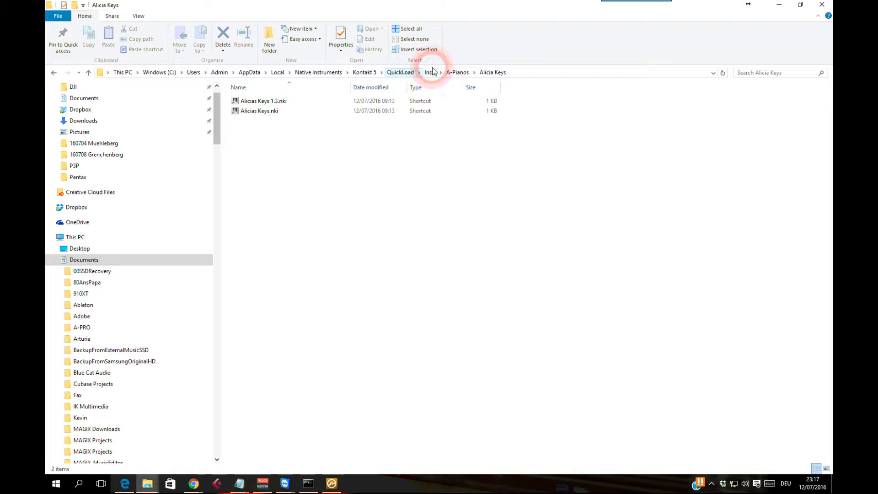
pyautogui.click(456, 74)
pyautogui.click(297, 100)
pyautogui.click(400, 72)
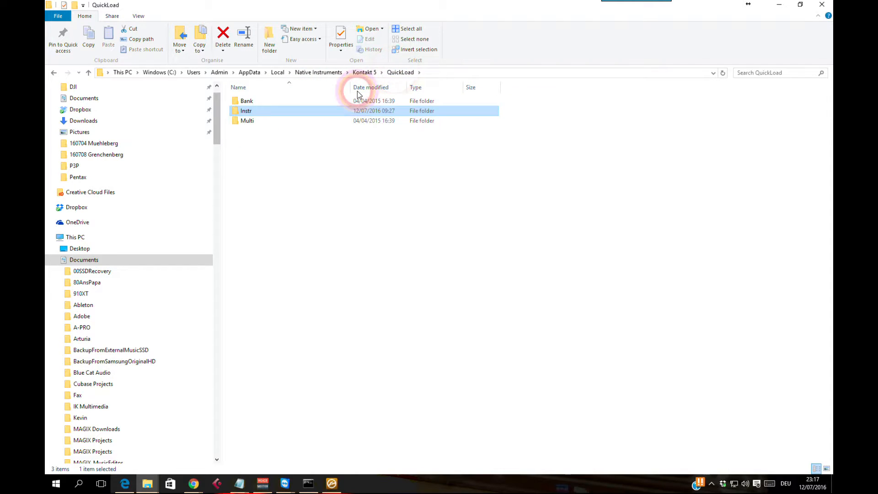
pyautogui.doubleClick(248, 100)
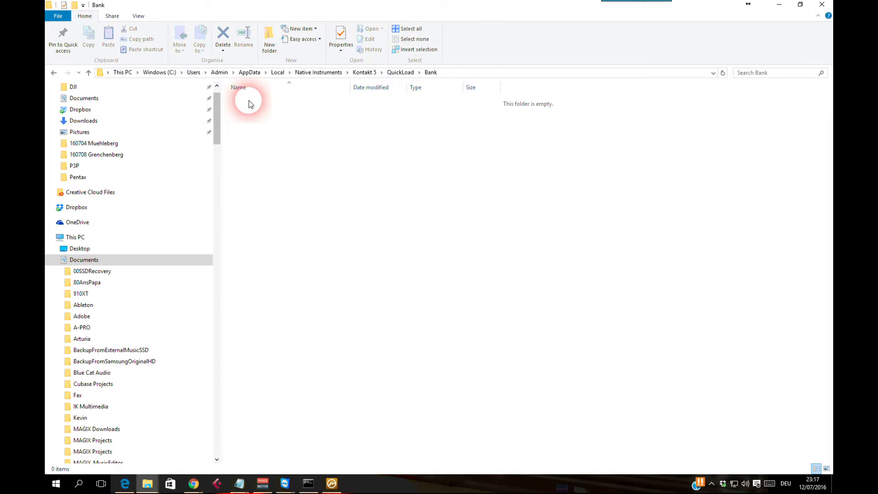
# Switch to Kontakt and show the Multi and Bank categories of Quick-Load
pyautogui.hotkey('alt', 'Tab')
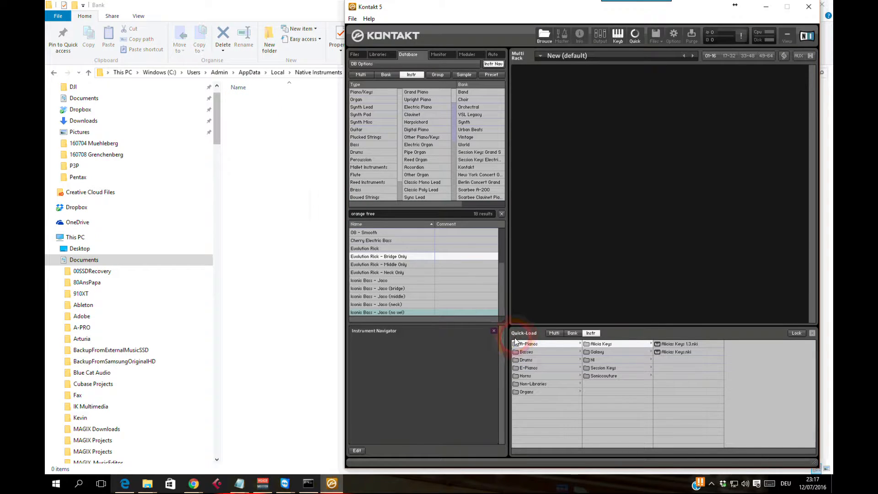
pyautogui.click(555, 334)
pyautogui.click(572, 334)
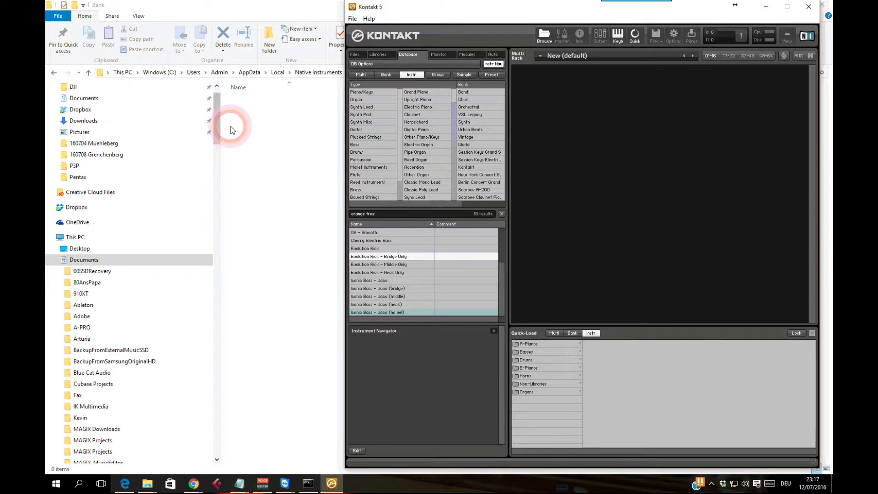
# Return to File Explorer and go back to the QuickLoad folder to point out its Instr subfolder
pyautogui.click(258, 118)
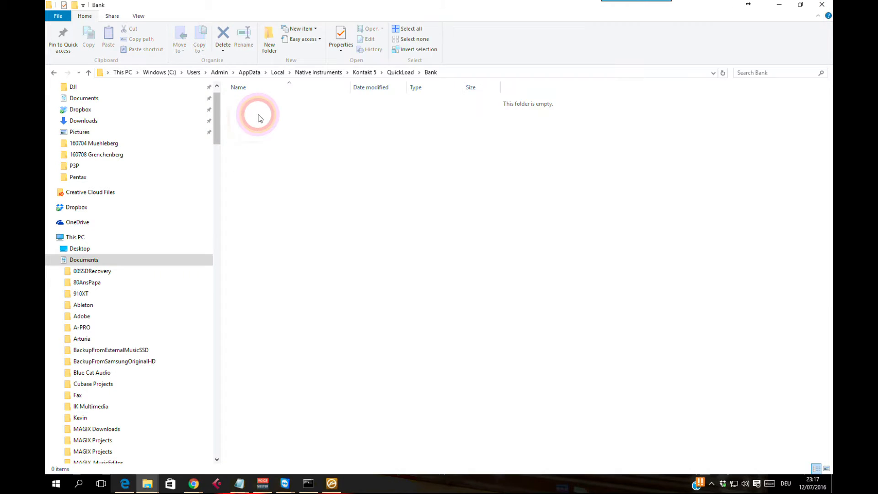
pyautogui.click(401, 72)
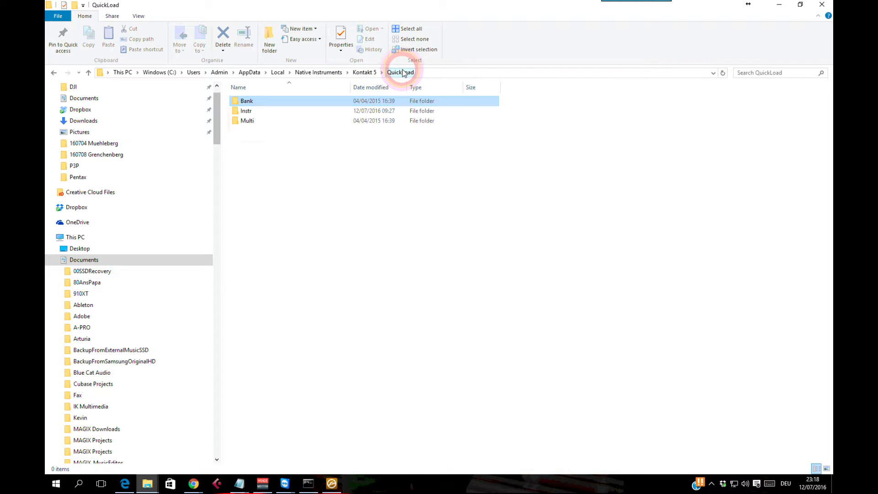
pyautogui.click(244, 112)
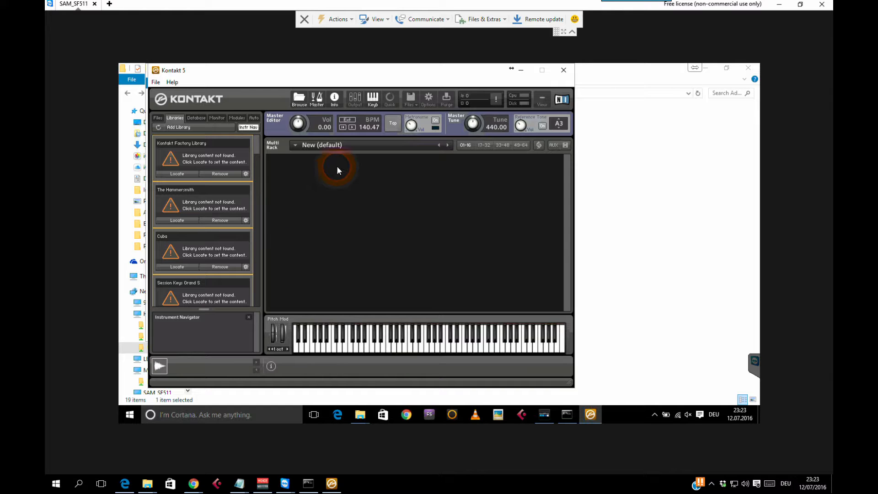
# Show the Quick-Load browser in Kontakt on the remote computer and look through its library list
pyautogui.click(390, 98)
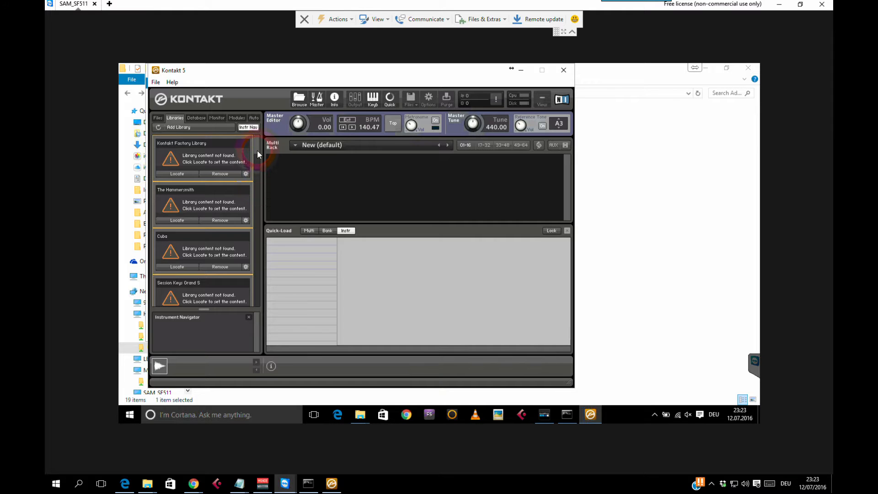
pyautogui.moveTo(255, 147)
pyautogui.mouseDown()
pyautogui.moveTo(252, 180)
pyautogui.moveTo(257, 138)
pyautogui.mouseUp()
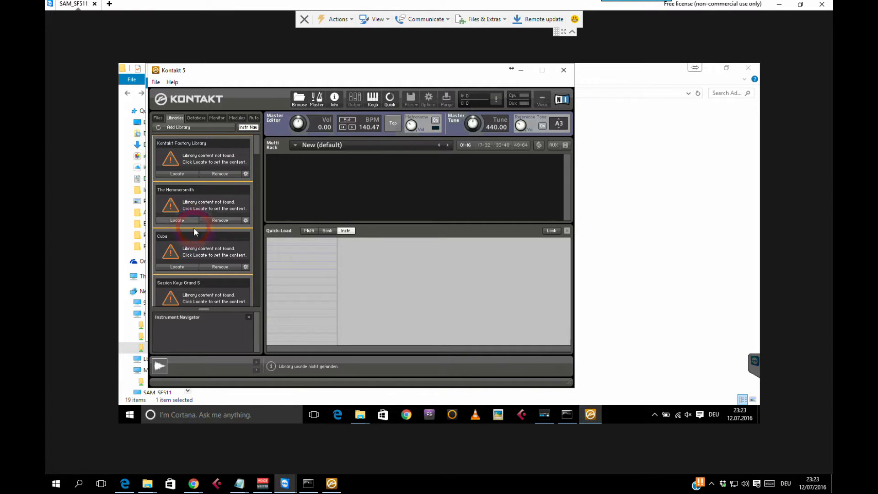
pyautogui.scroll(-5, 254, 148)
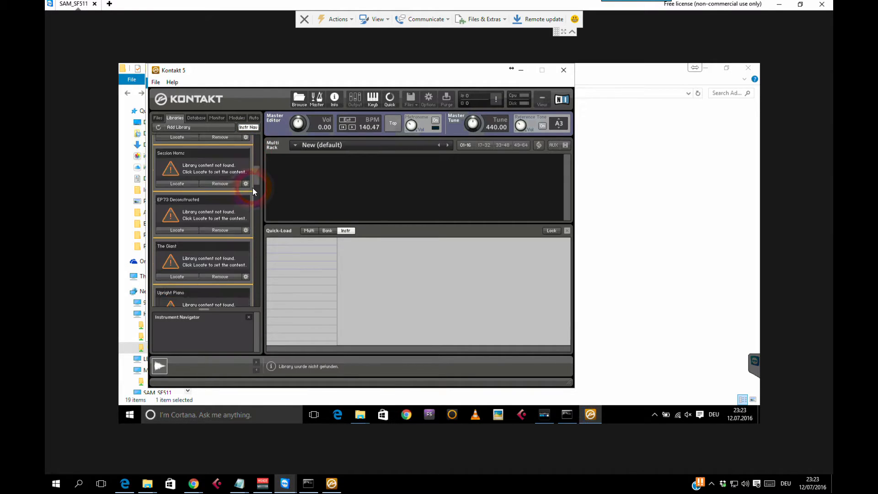
pyautogui.scroll(5, 250, 158)
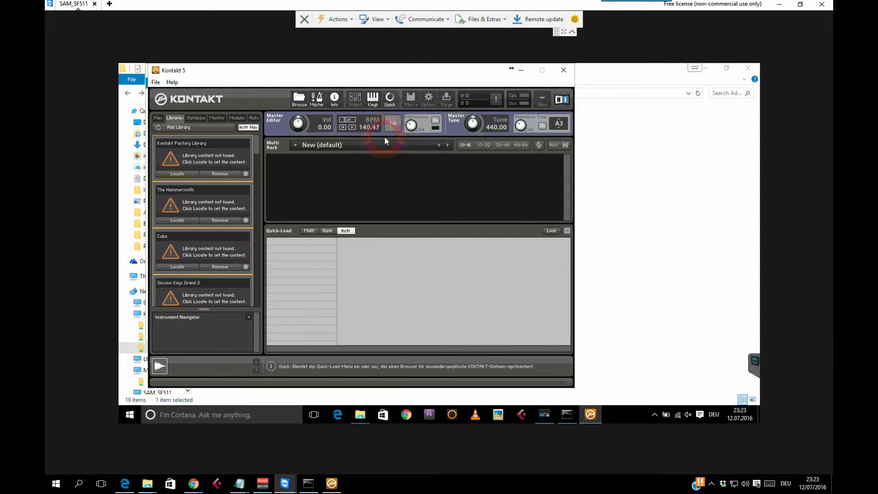
# Check the instrument section of Quick-Load on the remote computer and close Kontakt there
pyautogui.click(314, 262)
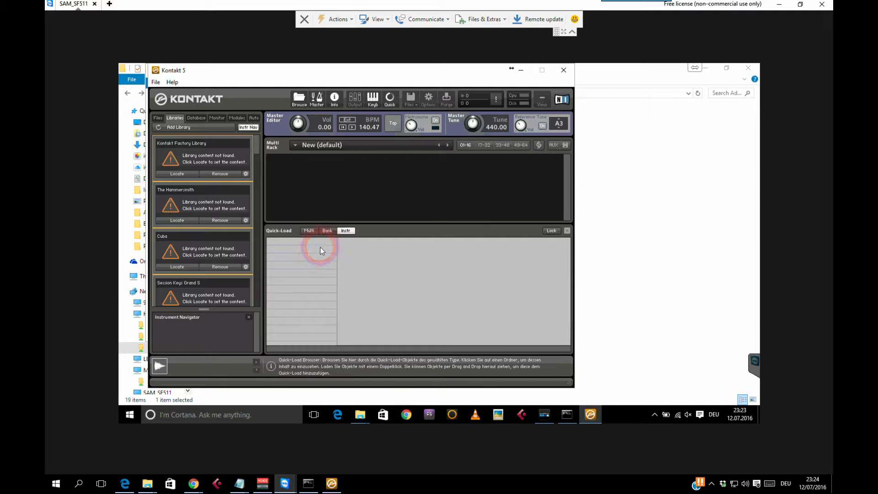
pyautogui.click(529, 187)
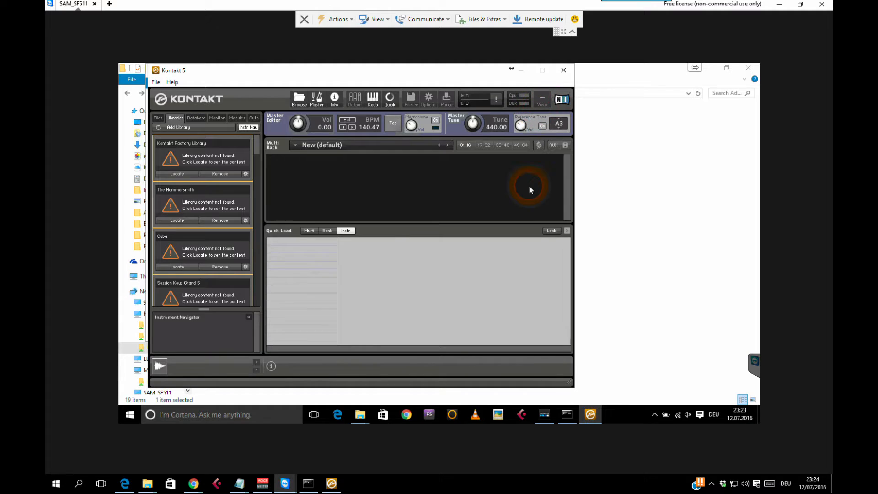
pyautogui.click(321, 234)
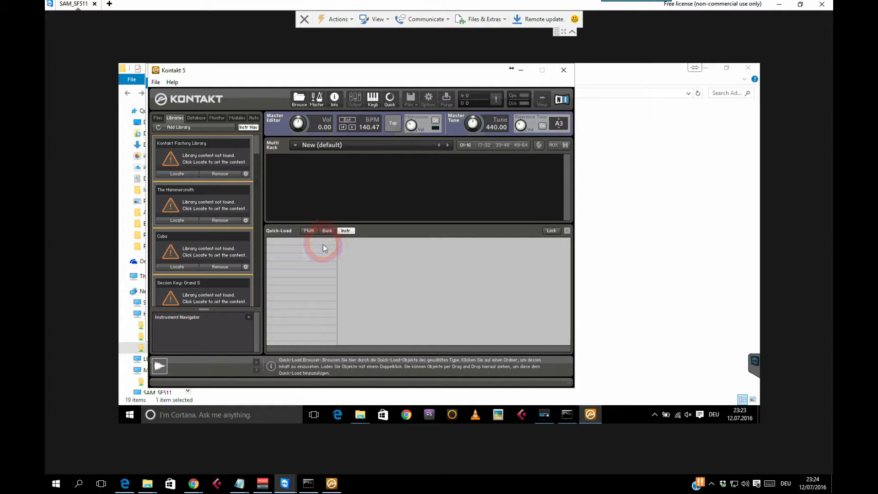
pyautogui.click(564, 70)
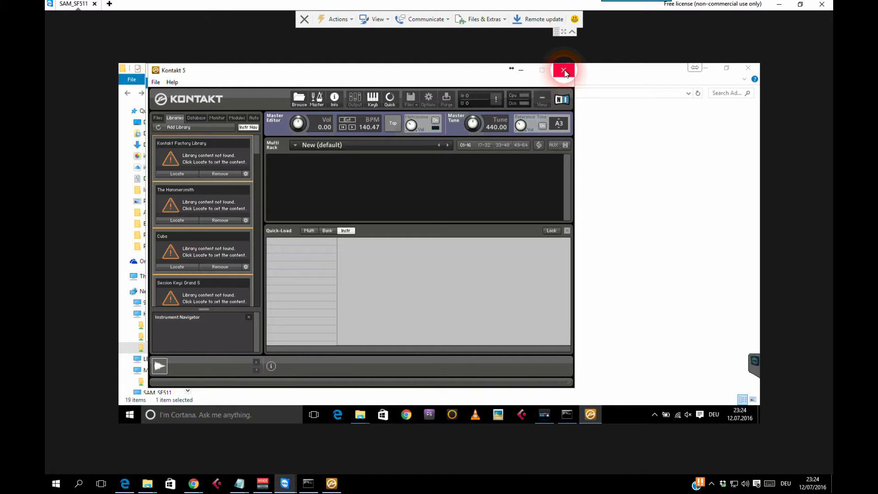
pyautogui.click(564, 71)
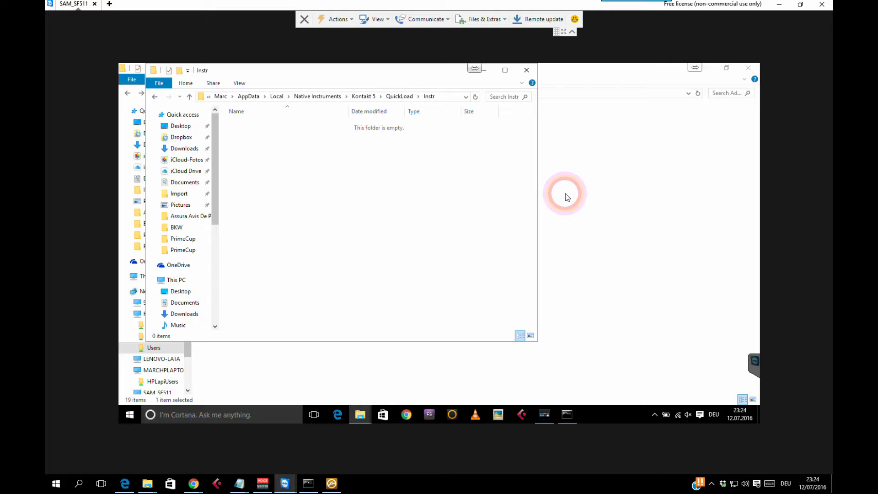
# Move the Instr folder window aside, go up to the QuickLoad folder and reopen its Instr subfolder
pyautogui.moveTo(406, 72); pyautogui.dragTo(560, 88)
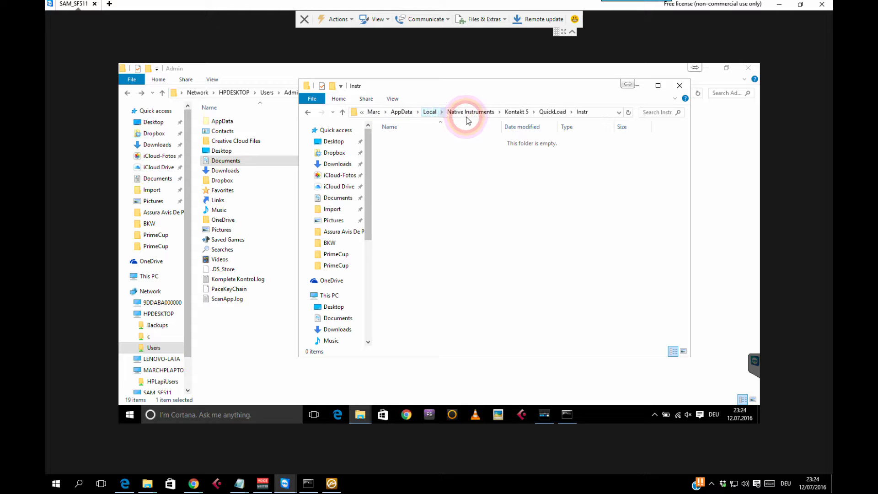
pyautogui.click(554, 115)
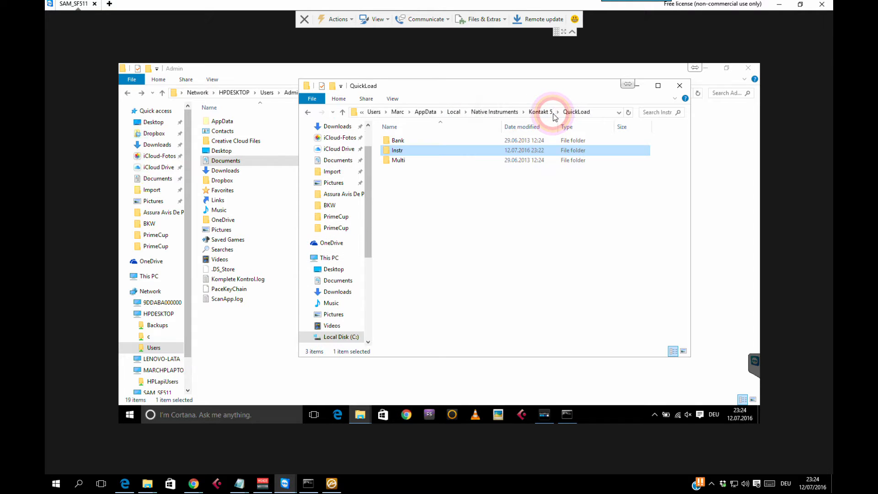
pyautogui.doubleClick(394, 150)
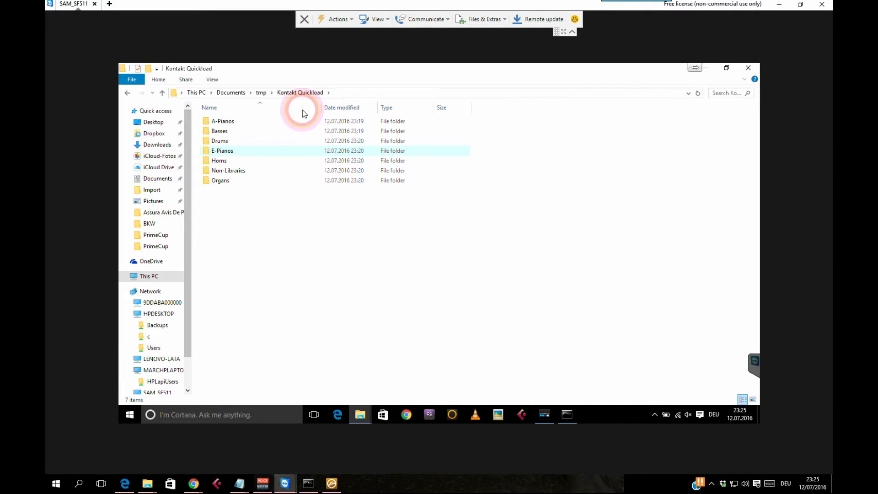
# Copy all folders from A-Pianos to Organs in the Kontakt Quickload folder into the empty QuickLoad Instr folder
pyautogui.click(224, 122)
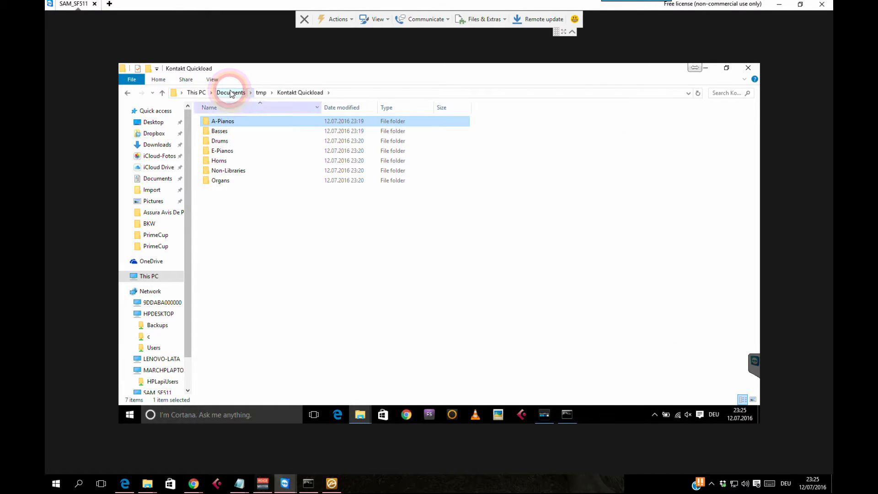
pyautogui.keyDown('shift'); pyautogui.click(220, 181); pyautogui.keyUp('shift')
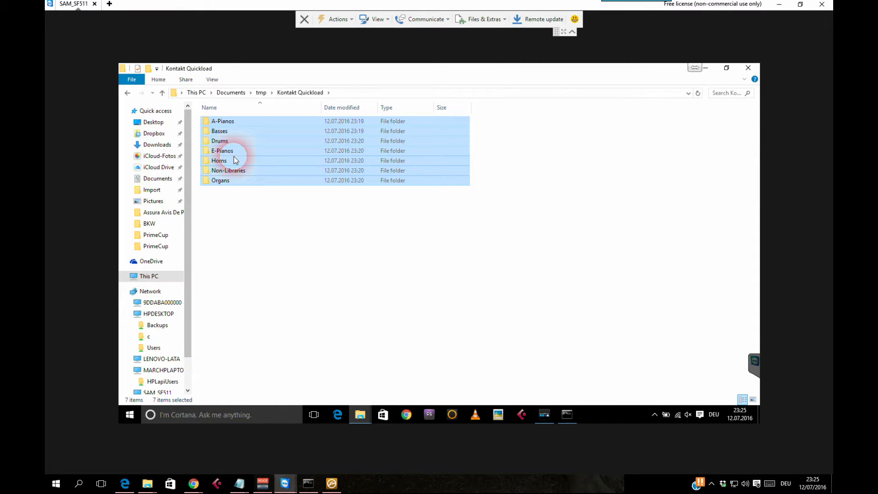
pyautogui.hotkey('alt', 'Tab')
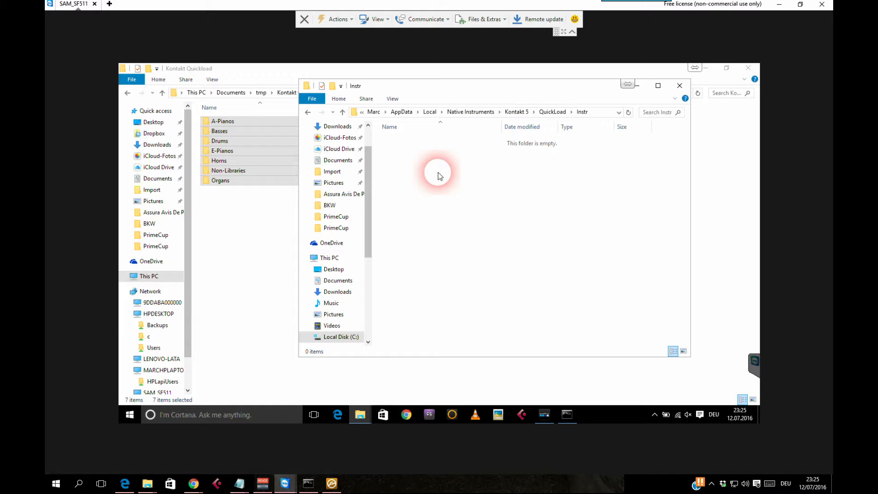
pyautogui.hotkey('ctrl', 'v')
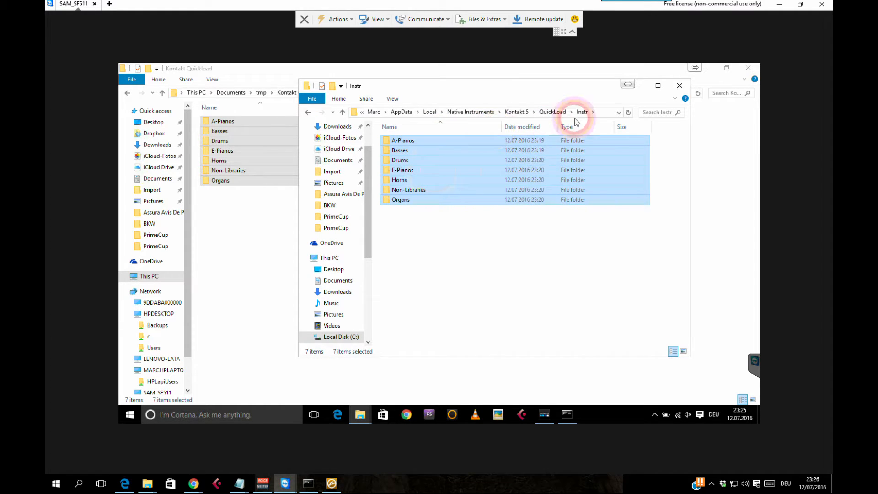
# Search for Kontakt on the remote computer and launch it
pyautogui.click(134, 416)
pyautogui.write('k')
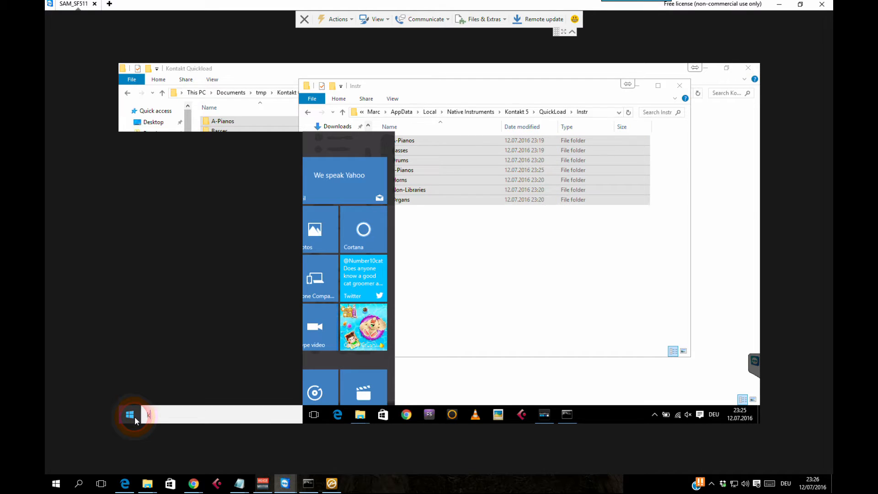
pyautogui.write('onta')
pyautogui.press('Return')
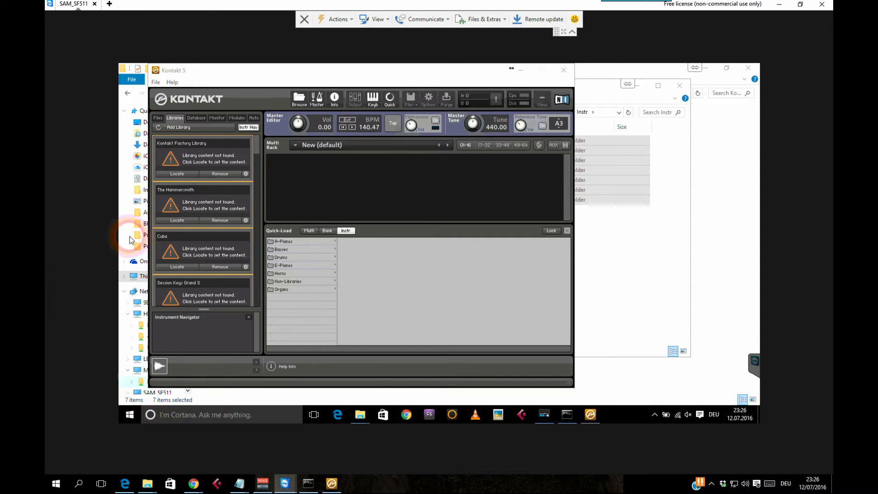
# Browse the copied instrument folders in Kontakt's Quick-Load, opening A-Pianos and its Alicia Keys subfolder
pyautogui.click(417, 76)
pyautogui.click(390, 99)
pyautogui.click(390, 98)
pyautogui.click(336, 194)
pyautogui.click(296, 243)
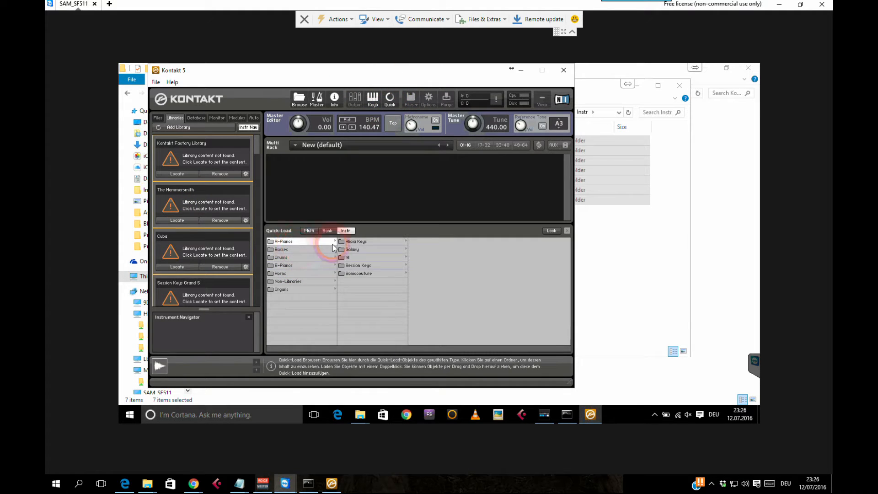
pyautogui.click(352, 242)
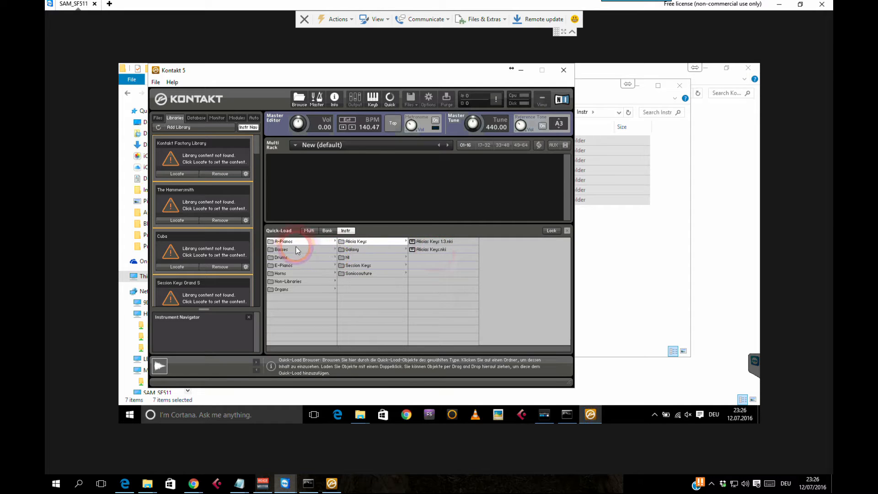
# Check the Basses folder in Quick-Load and browse Drums down to Abbey Road and its 60s subfolder
pyautogui.click(280, 249)
pyautogui.click(280, 258)
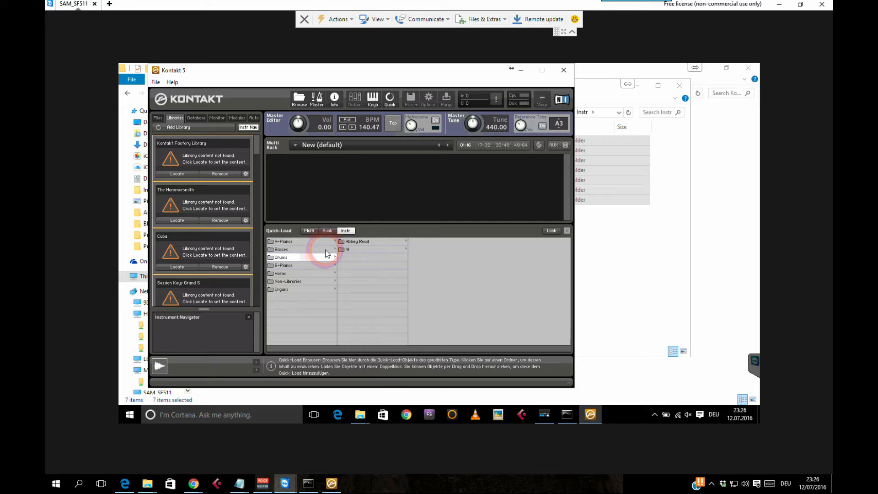
pyautogui.click(361, 241)
pyautogui.click(418, 243)
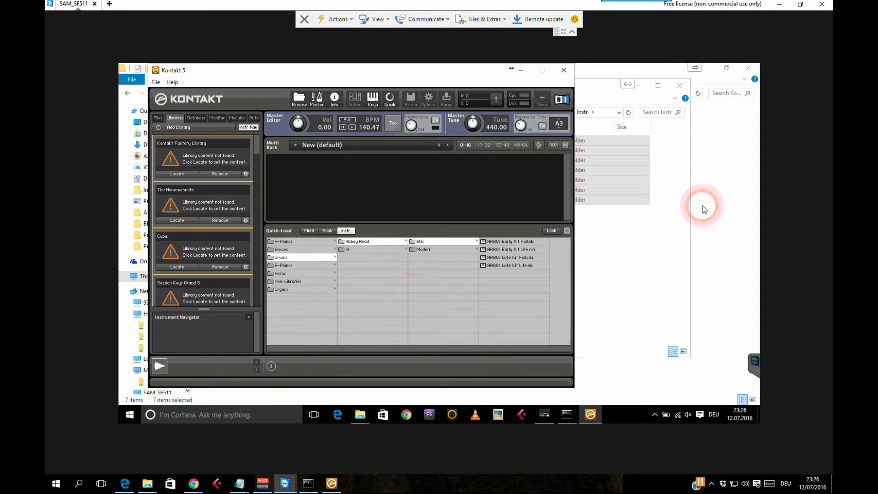
# Switch back to the remote File Explorer window to point out the path of the Instr folder
pyautogui.click(683, 253)
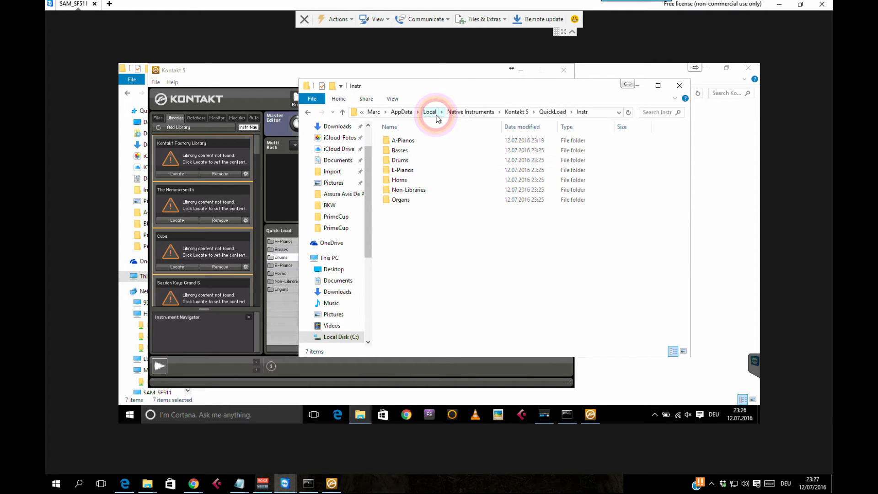
pyautogui.click(613, 113)
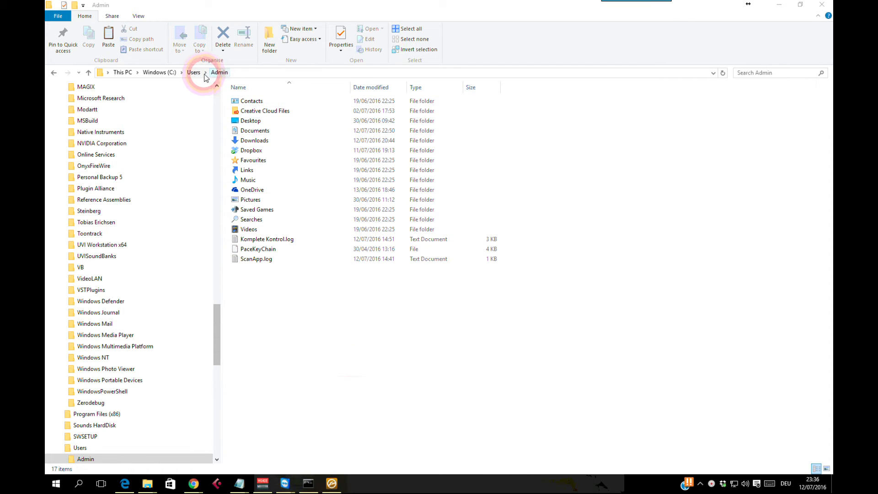
# Extend the local Admin folder's path with \Appdata to open the hidden AppData folder
pyautogui.click(246, 76)
pyautogui.click(250, 78)
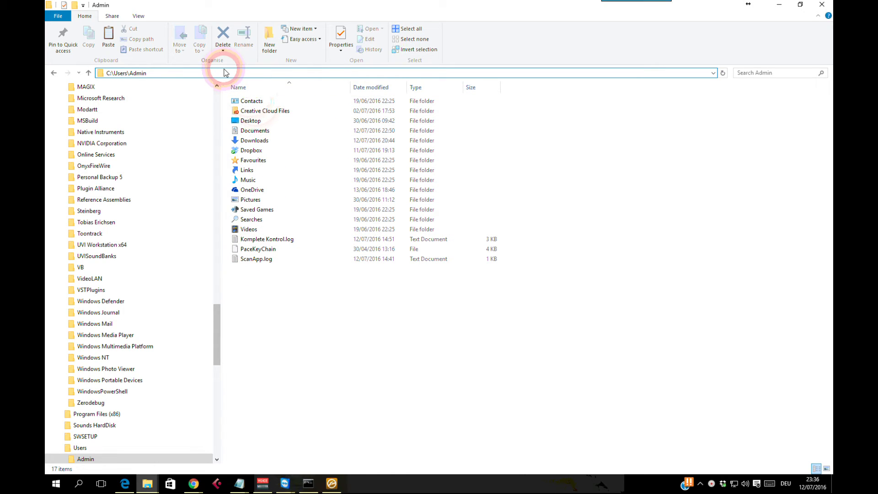
pyautogui.write('\\A')
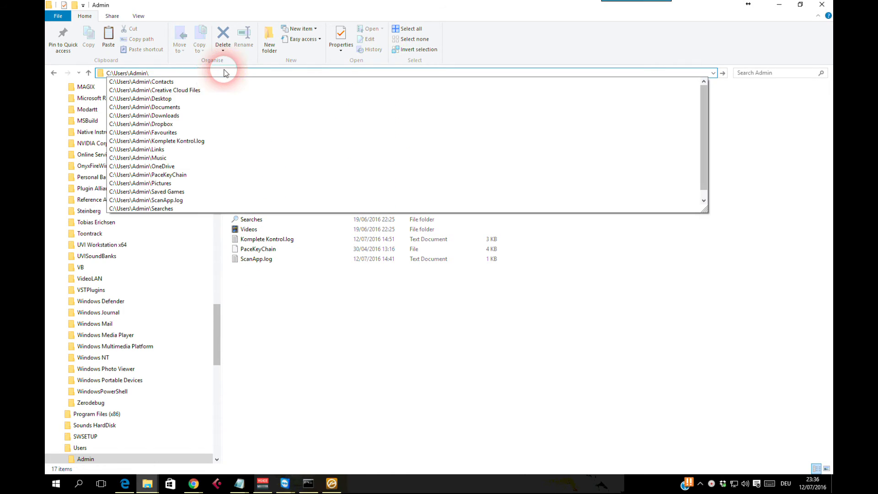
pyautogui.write('ppdata')
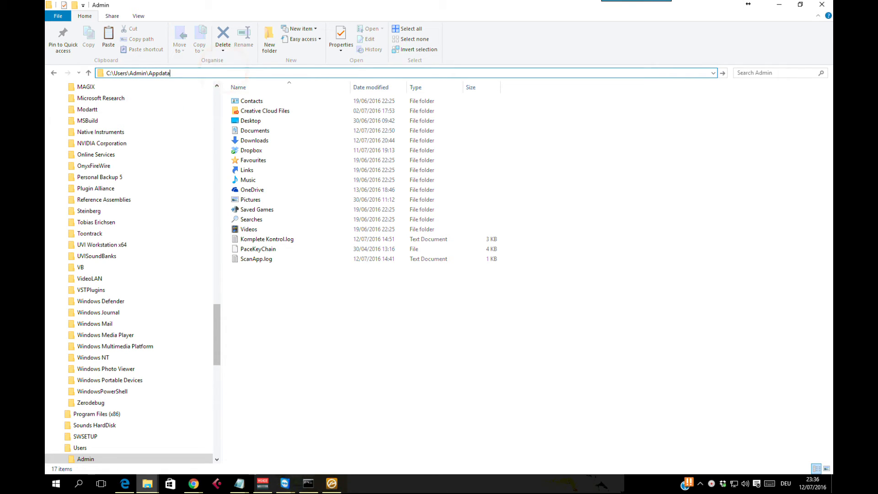
pyautogui.press('Return')
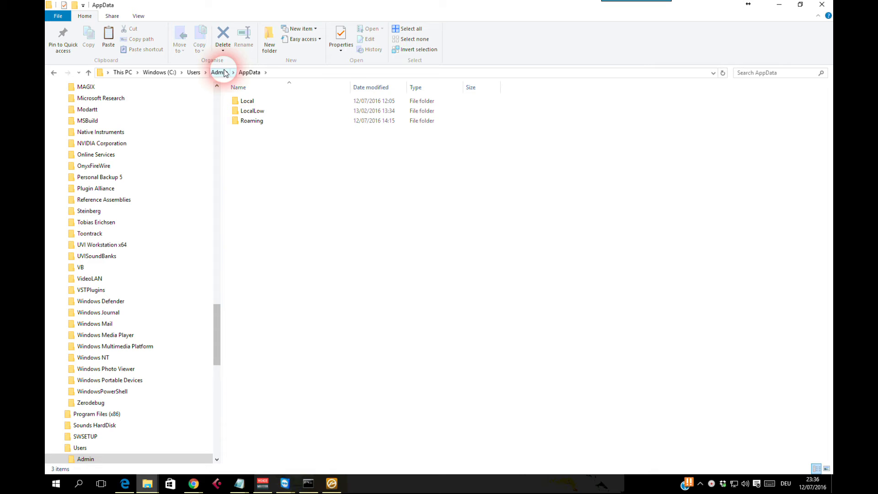
# Open the Kontakt 5 folder under Local and Native Instruments in AppData
pyautogui.doubleClick(238, 100)
pyautogui.click(248, 160)
pyautogui.press('n')
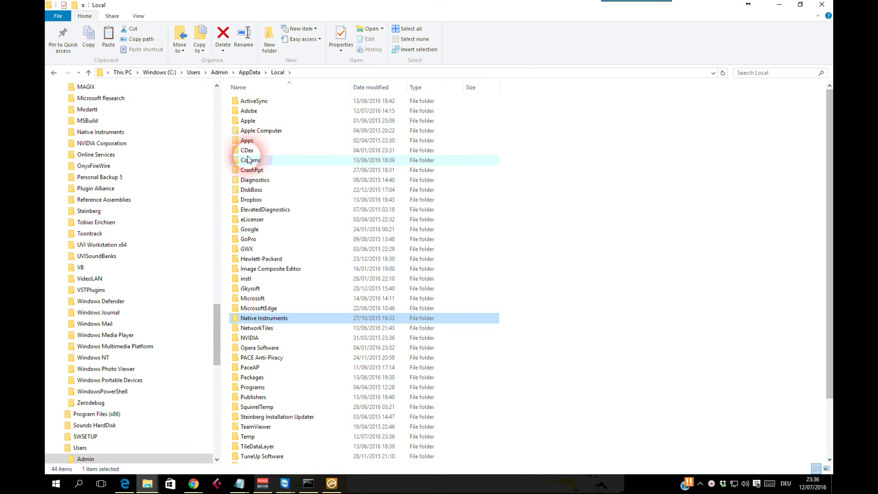
pyautogui.press('Return')
pyautogui.press('b')
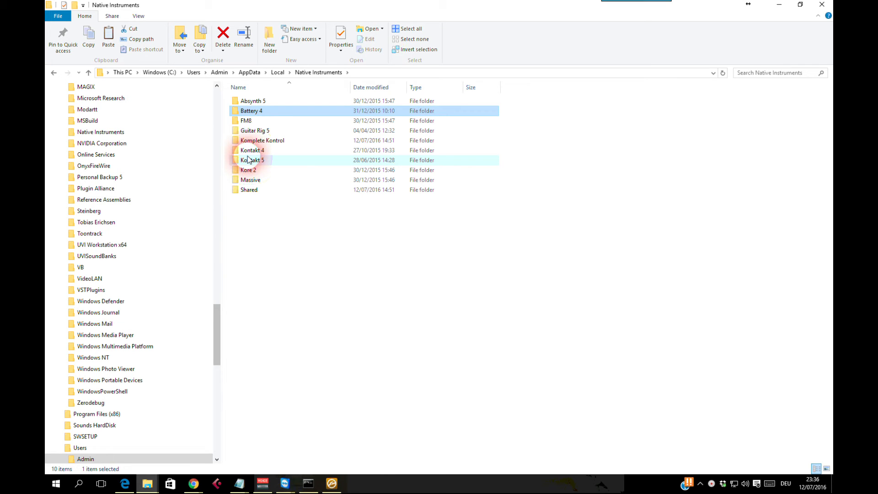
pyautogui.press('Down')
pyautogui.press('Down')
pyautogui.press('Down')
pyautogui.press('Down')
pyautogui.press('Down')
pyautogui.press('Return')
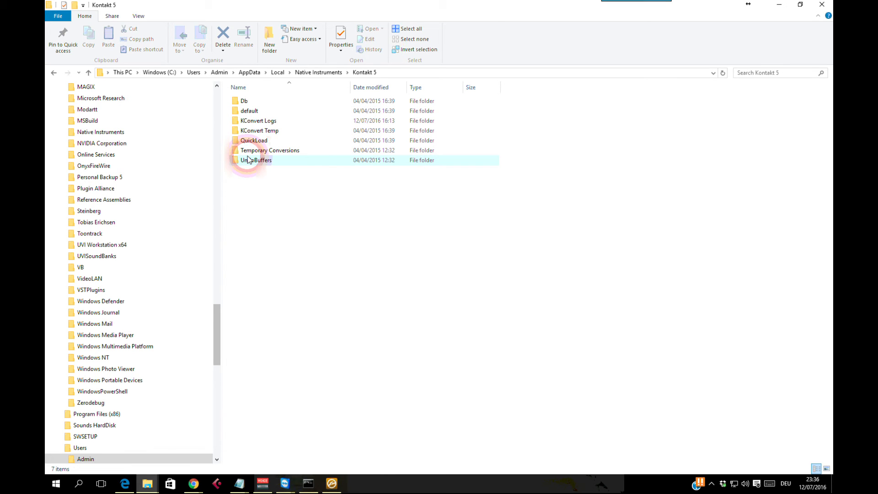
# Open the QuickLoad folder inside Kontakt 5 and enter its Instr subfolder
pyautogui.press('Down')
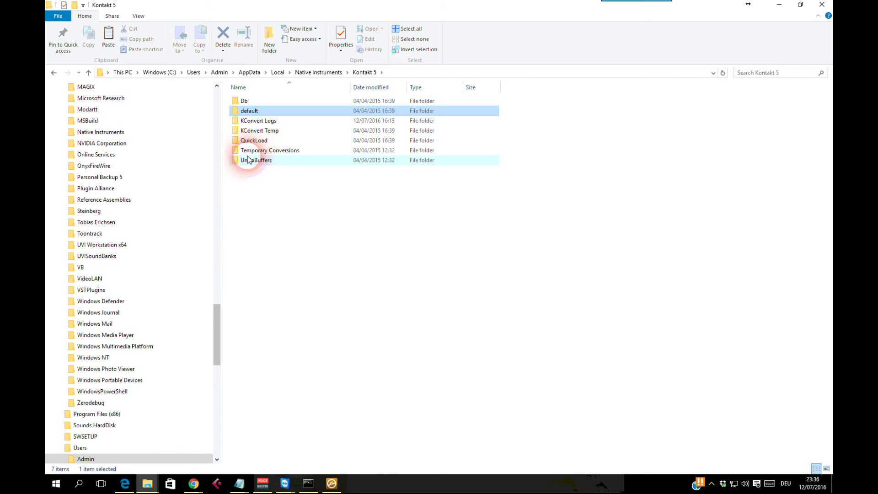
pyautogui.press('Down')
pyautogui.press('Down')
pyautogui.press('Down')
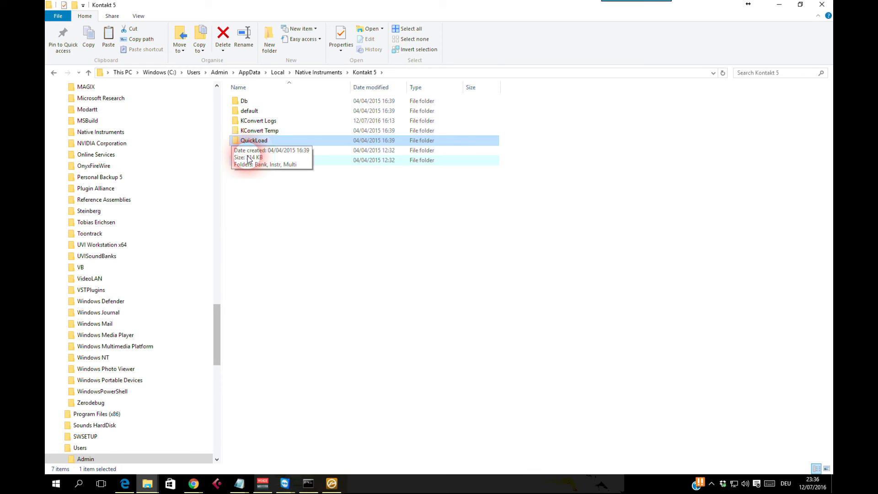
pyautogui.press('Return')
pyautogui.press('Down')
pyautogui.press('Down')
pyautogui.press('Up')
pyautogui.press('Return')
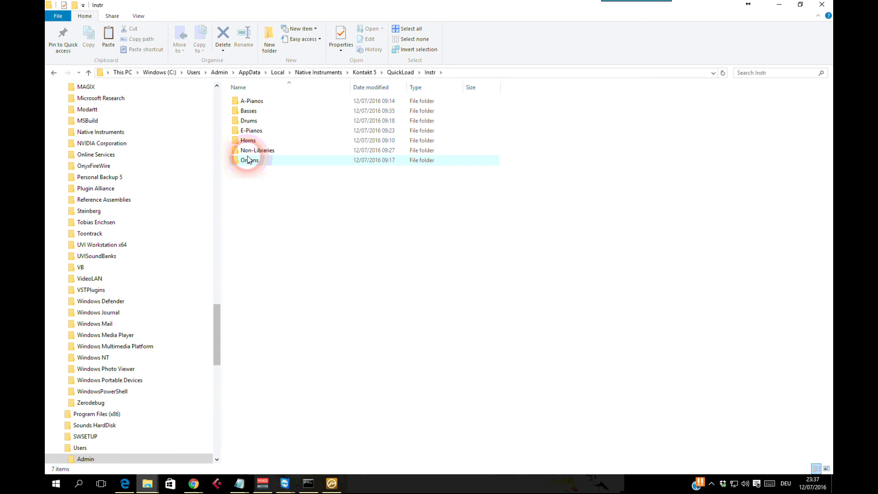
# Return to the Admin user folder and reopen its hidden folder by appending \appdata to the path
pyautogui.click(222, 73)
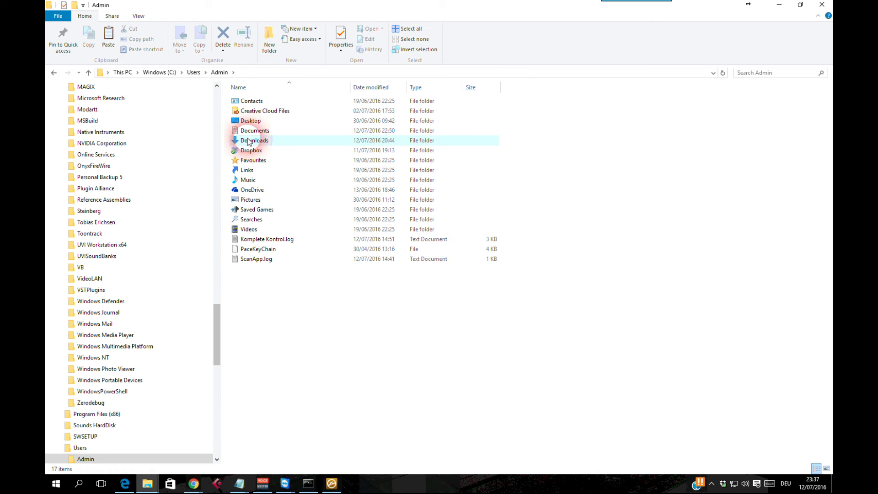
pyautogui.click(250, 76)
pyautogui.click(252, 74)
pyautogui.write('\\appdata')
pyautogui.press('Return')
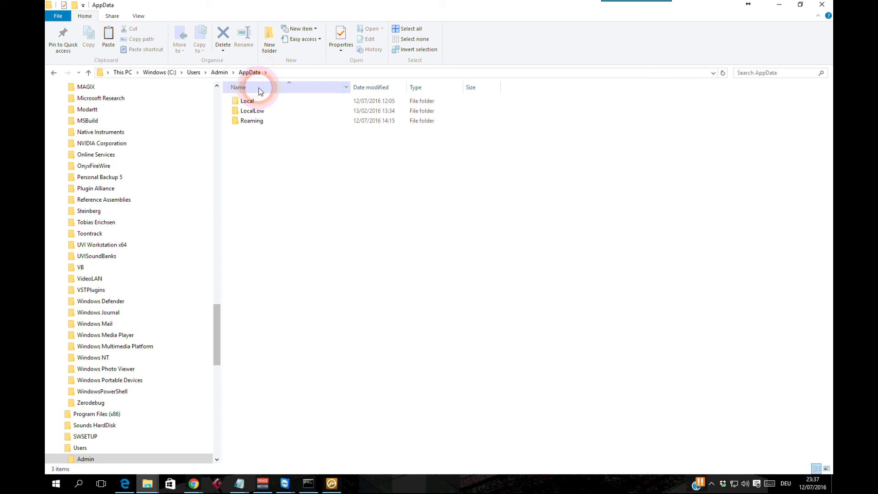
# Open the Local folder in AppData and display its full path as text
pyautogui.doubleClick(251, 102)
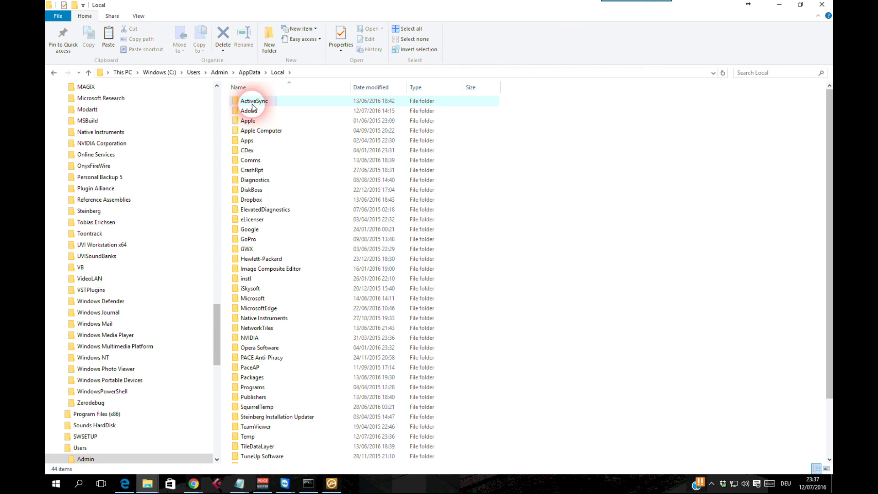
pyautogui.click(251, 230)
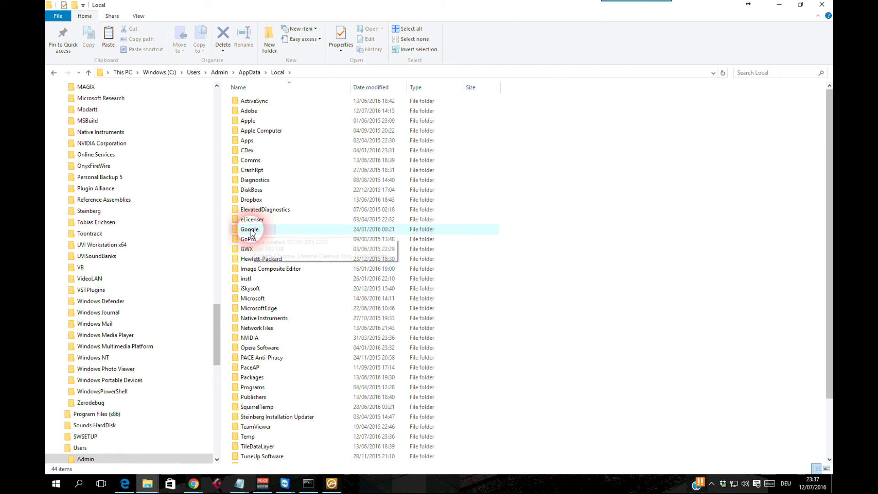
pyautogui.click(268, 165)
pyautogui.click(251, 73)
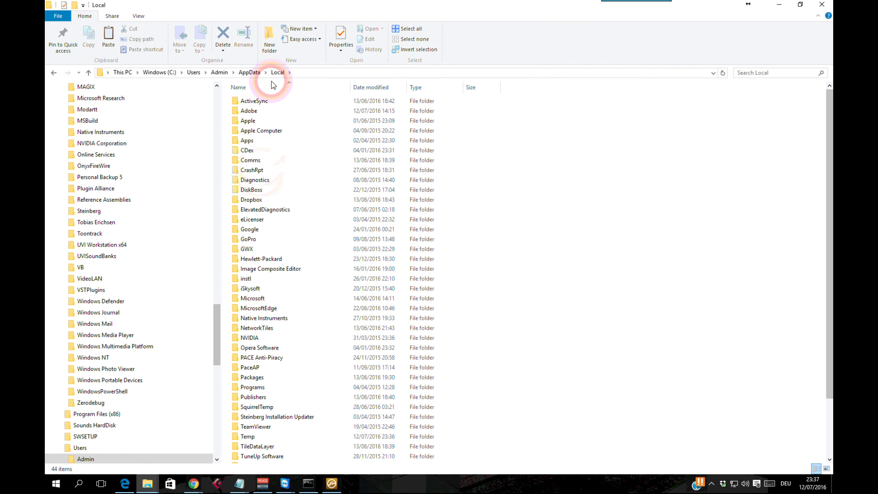
pyautogui.click(309, 74)
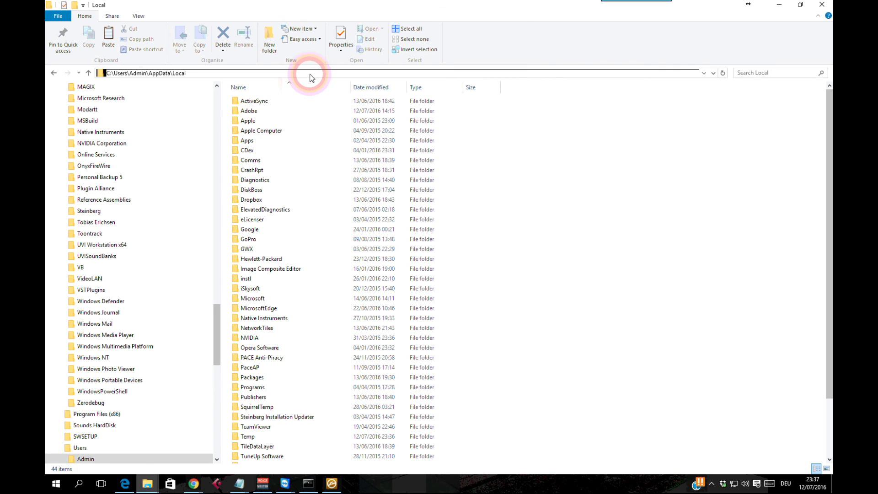
pyautogui.click(306, 73)
pyautogui.moveTo(281, 287)
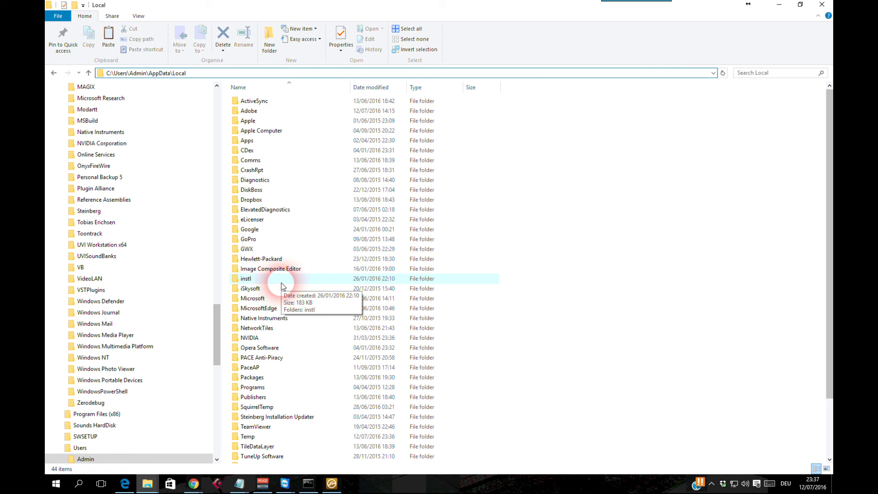
pyautogui.moveTo(414, 21)
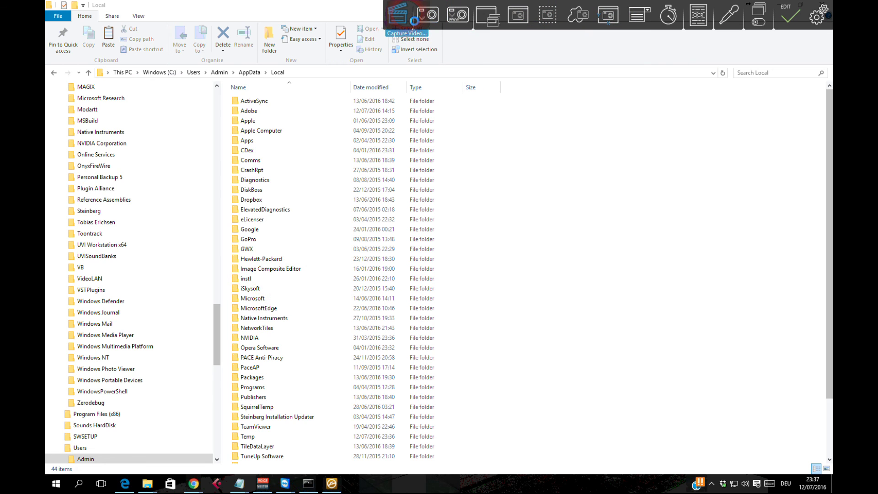